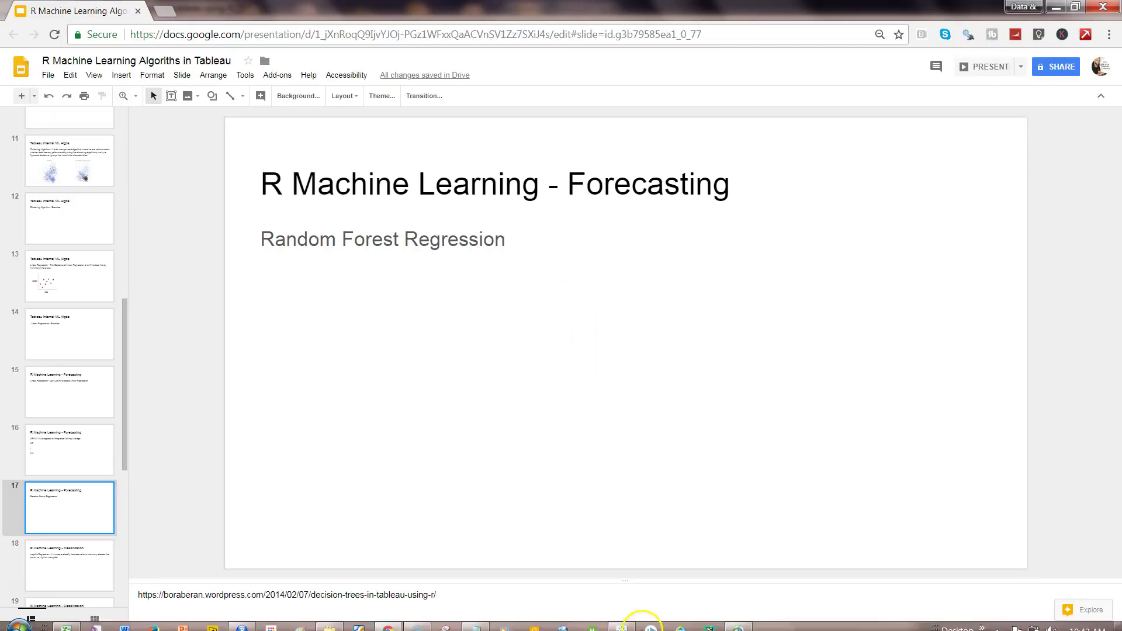
- Switch from the Google Slides forecasting slide to the Tableau regression workbook
{"action": "left_click", "coordinate": [564, 508]}
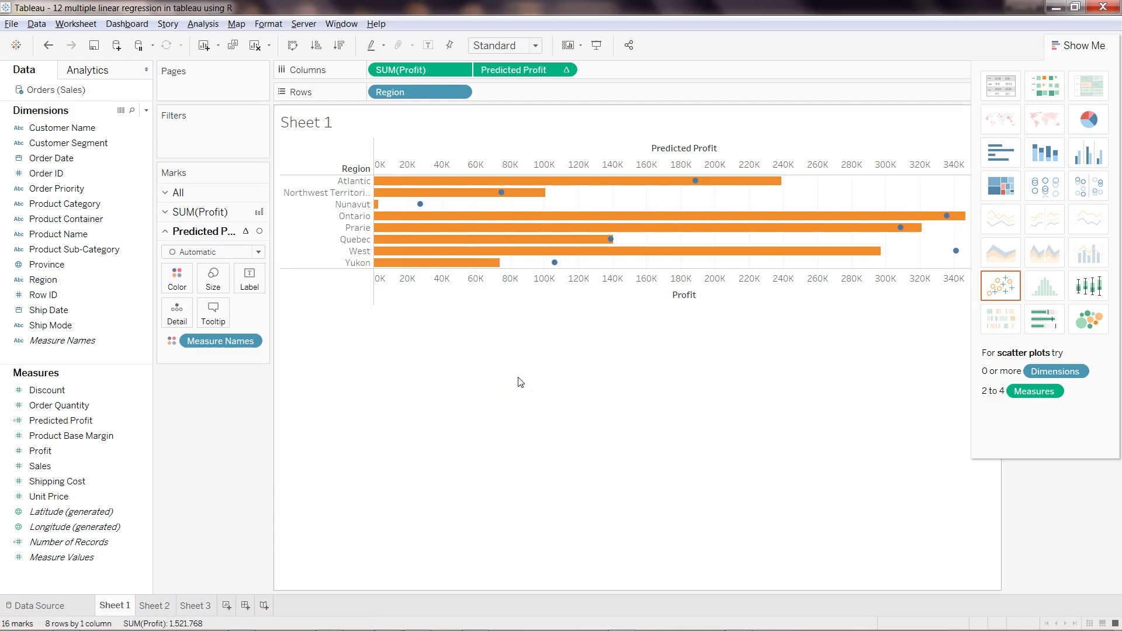
- Close the Show Me chart-type suggestions panel on Sheet 1
{"action": "left_click", "coordinate": [388, 438]}
{"action": "left_click", "coordinate": [990, 103]}
{"action": "left_click", "coordinate": [1075, 44]}
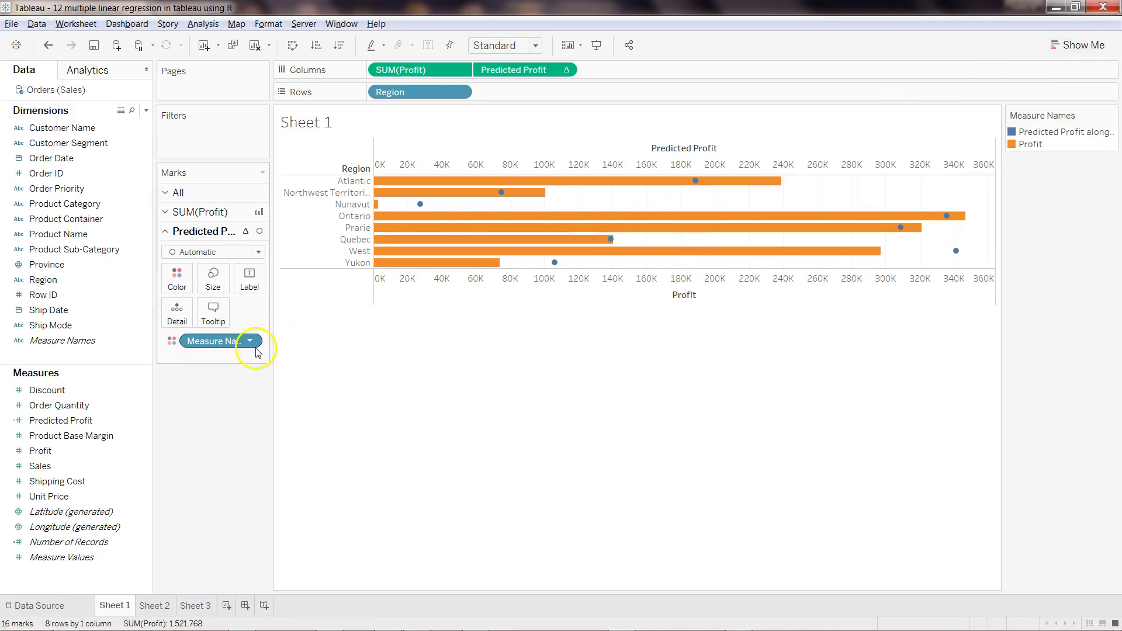
- Inspect the Predicted Profit lm() formula, then close the editor without changes
{"action": "left_click", "coordinate": [143, 421]}
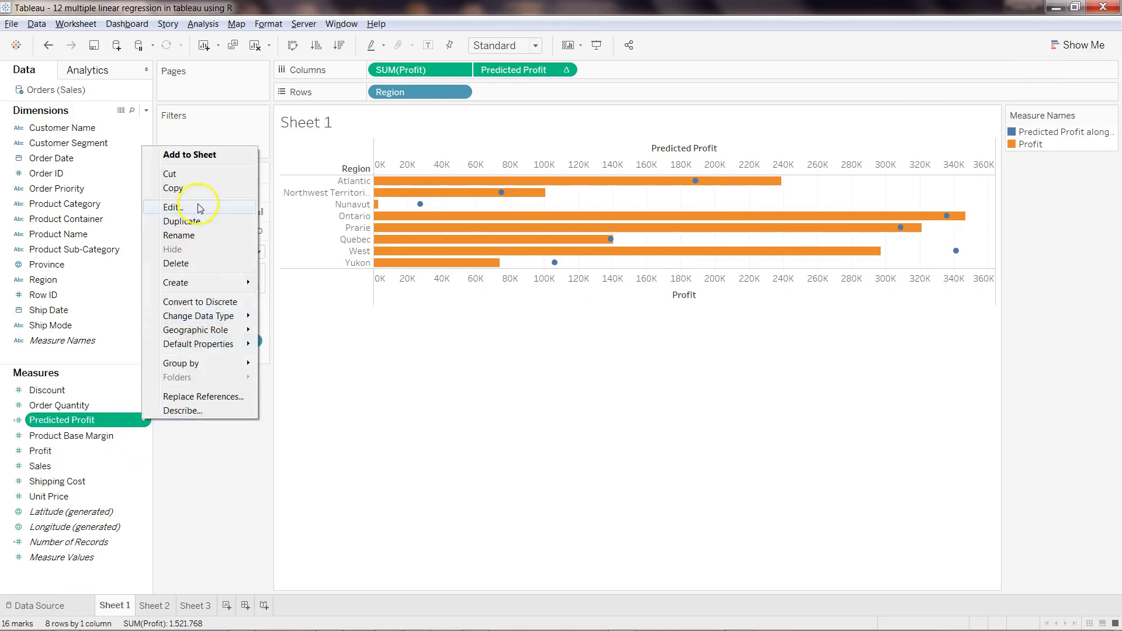
{"action": "left_click", "coordinate": [200, 208]}
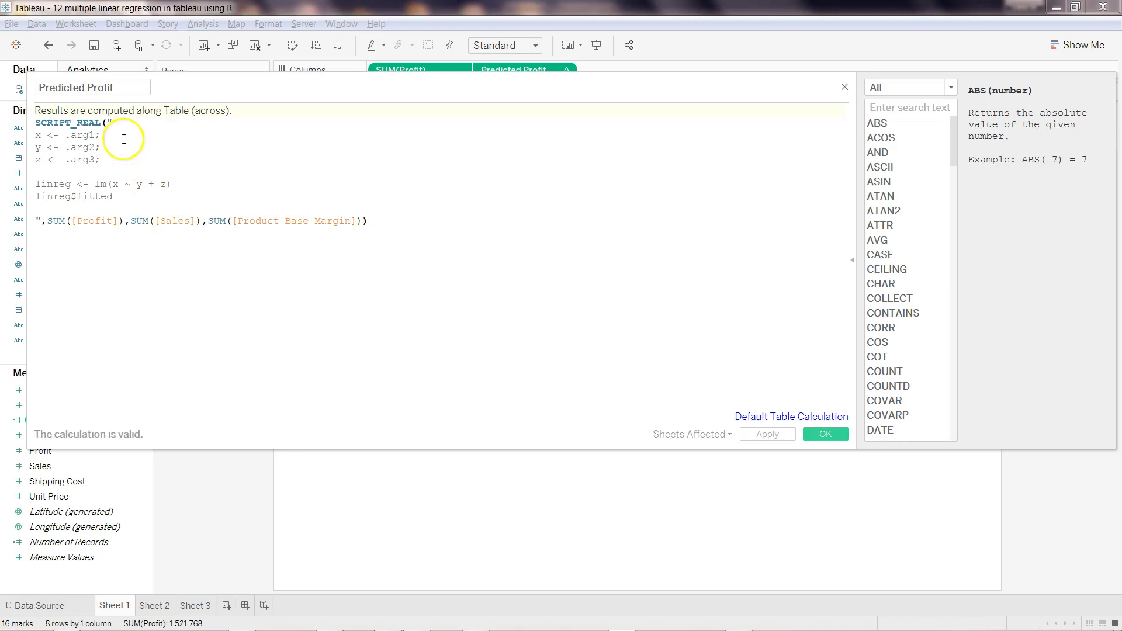
{"action": "left_click_drag", "start_coordinate": [97, 184], "coordinate": [176, 184]}
{"action": "left_click", "coordinate": [176, 184]}
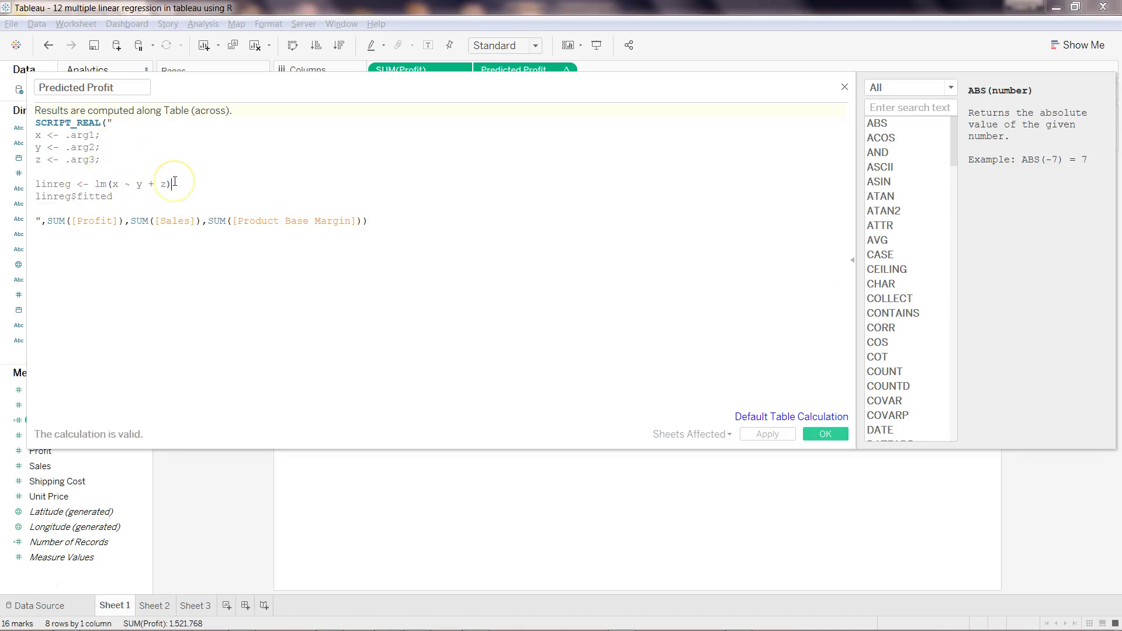
{"action": "left_click", "coordinate": [845, 87]}
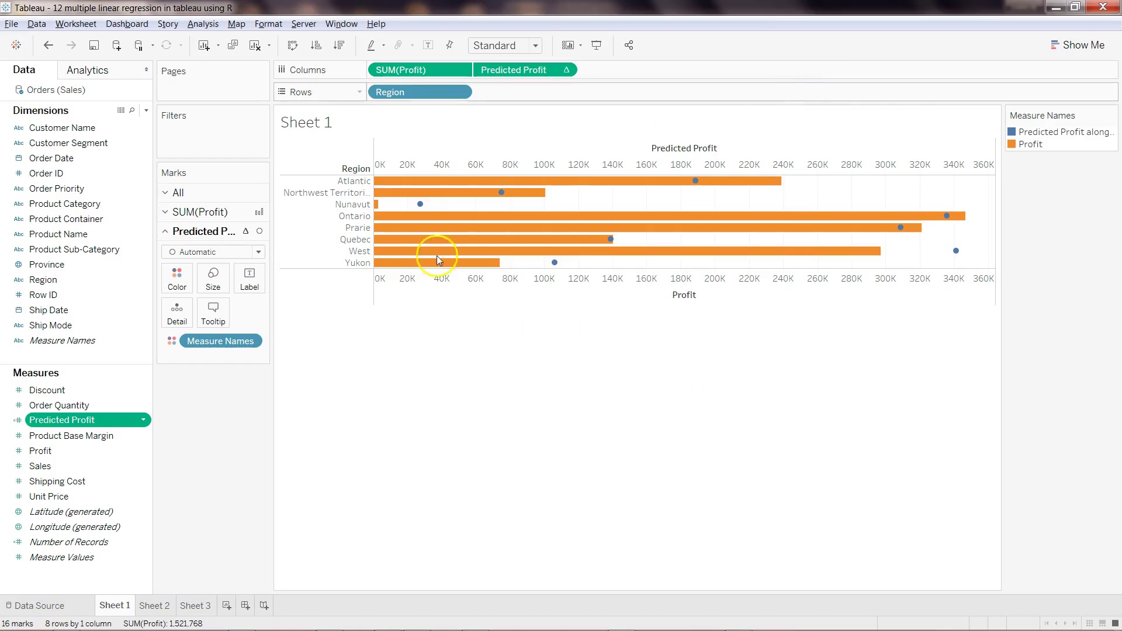
- On Sheet 3, create a calculated field via the Analysis menu named profit_rf
{"action": "left_click", "coordinate": [194, 606]}
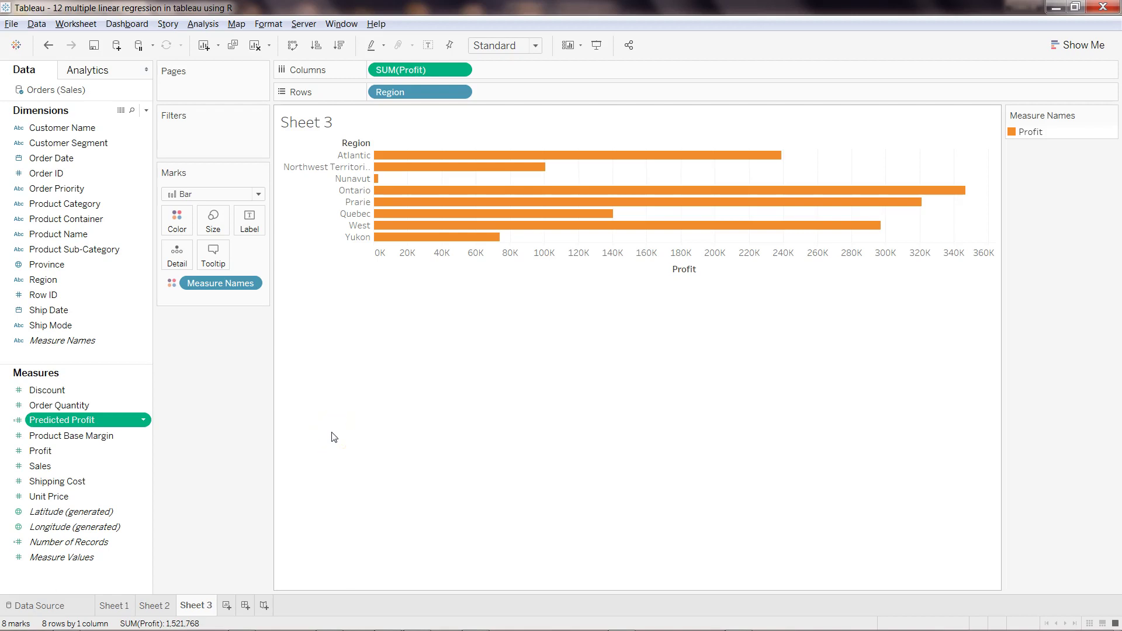
{"action": "left_click", "coordinate": [275, 397]}
{"action": "left_click", "coordinate": [390, 388]}
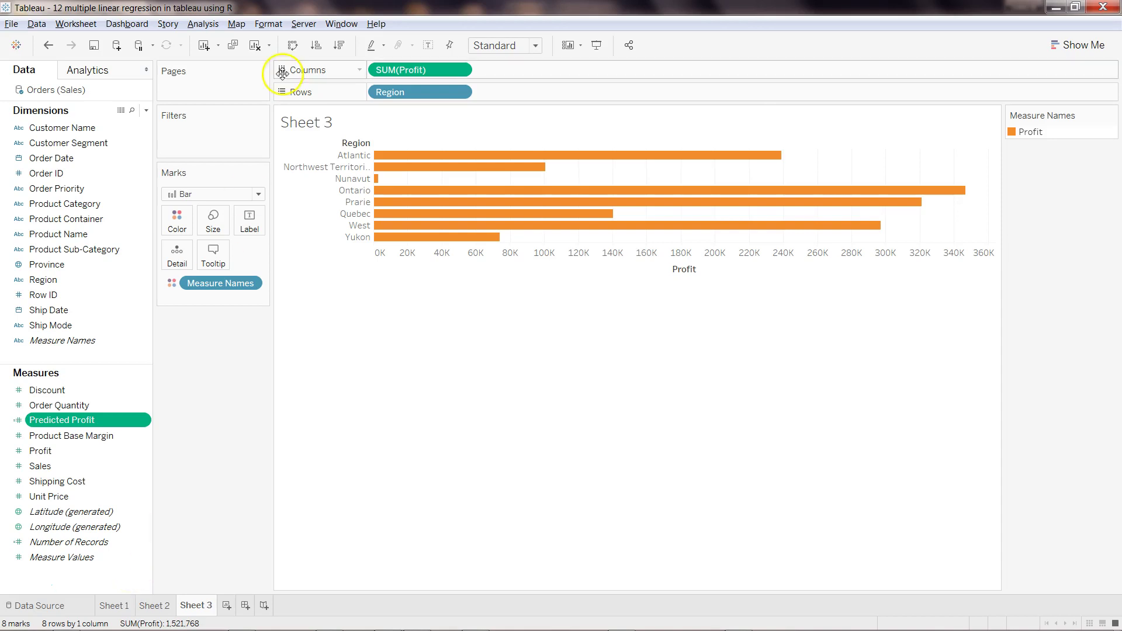
{"action": "left_click", "coordinate": [204, 24]}
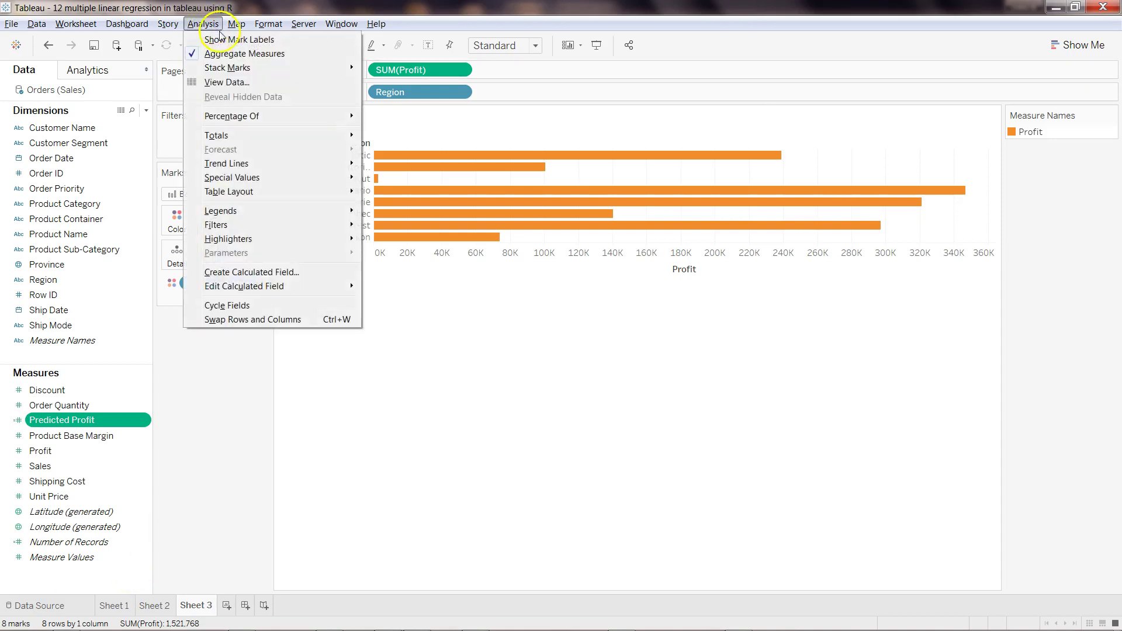
{"action": "left_click", "coordinate": [257, 273]}
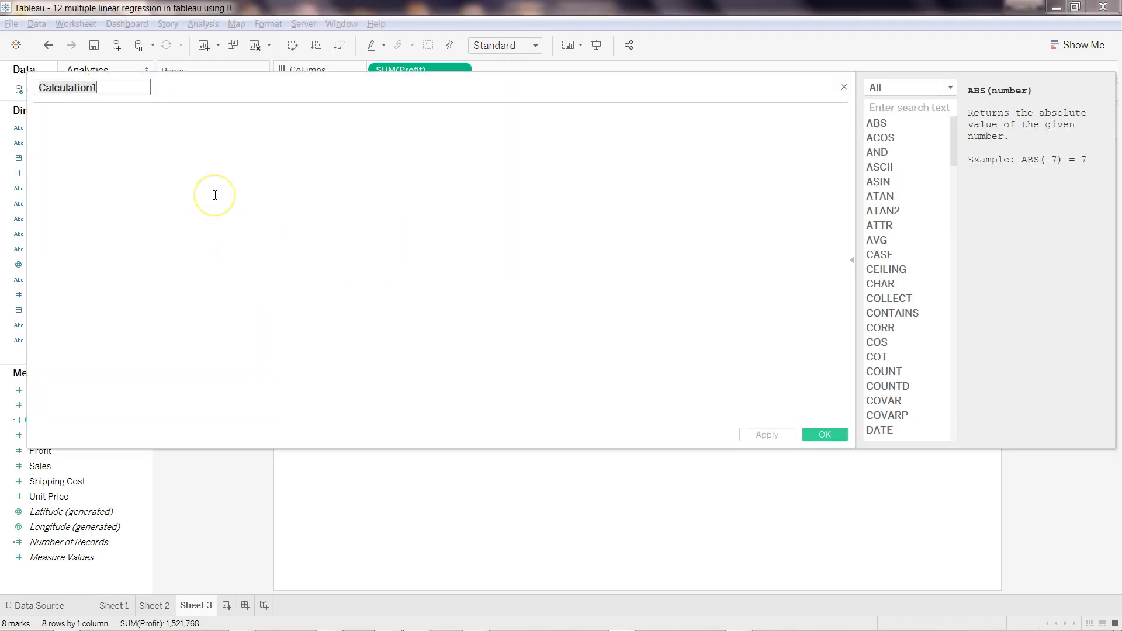
{"action": "type", "text": "profit"}
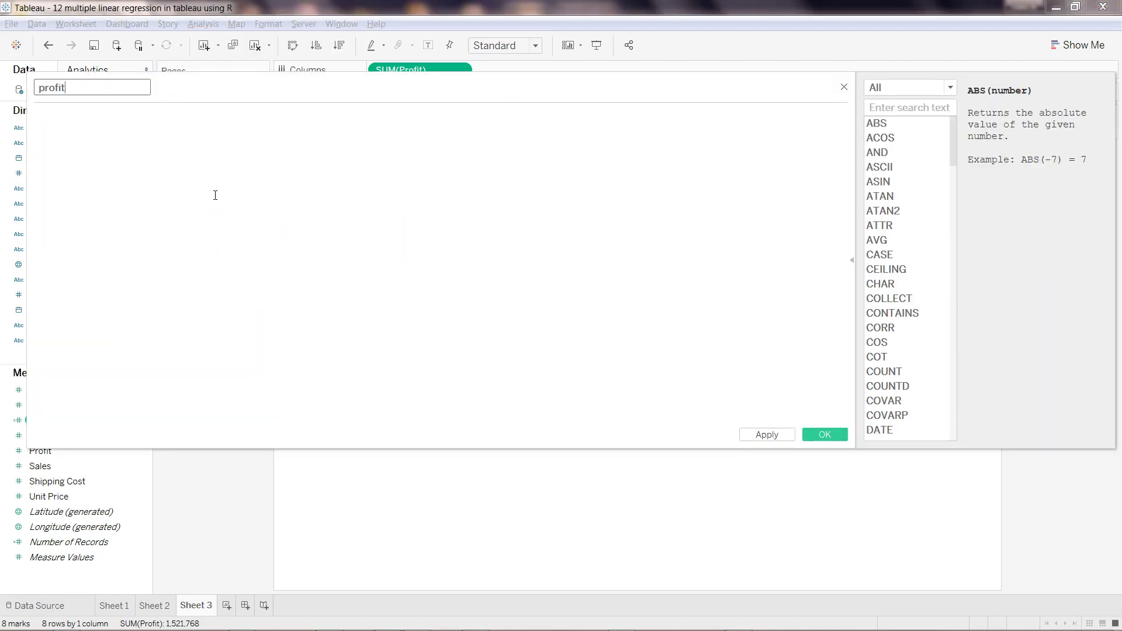
{"action": "type", "text": "_rf"}
- Insert SCRIPT_REAL with an empty quoted script string spread over blank lines
{"action": "left_click", "coordinate": [215, 195]}
{"action": "type", "text": "scri"}
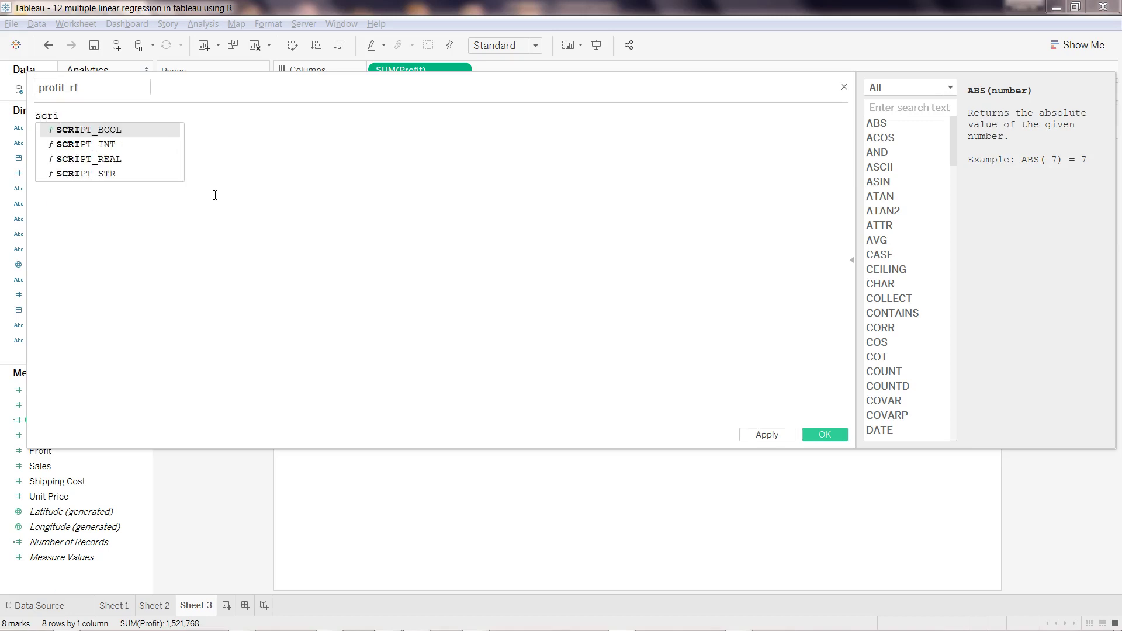
{"action": "key", "text": "Down"}
{"action": "key", "text": "Down"}
{"action": "key", "text": "Return"}
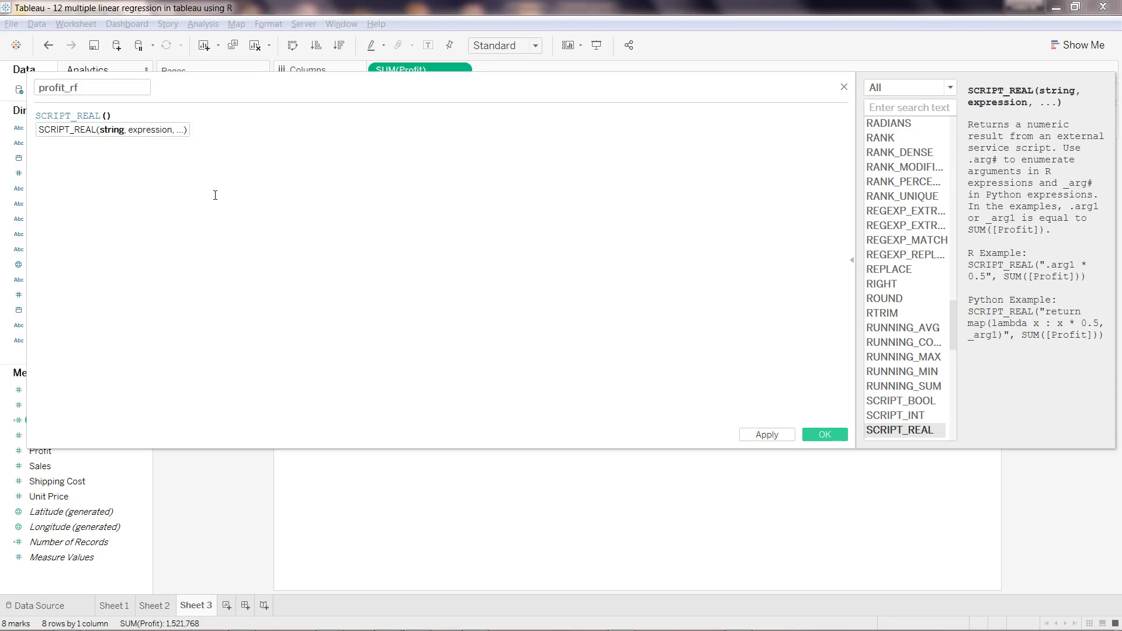
{"action": "type", "text": "\"\""}
{"action": "key", "text": "Return"}
{"action": "key", "text": "Return"}
{"action": "key", "text": "Up"}
{"action": "key", "text": "Up"}
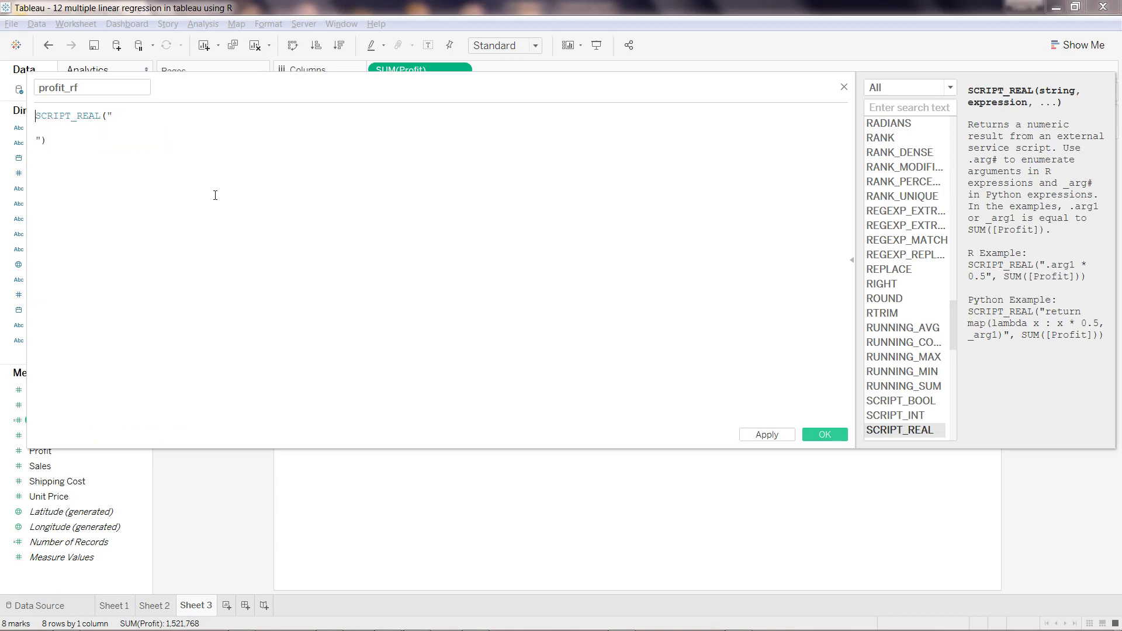
{"action": "key", "text": "End"}
- Write library(randomForest); and price = randomForest() inside the script string
{"action": "type", "text": "library("}
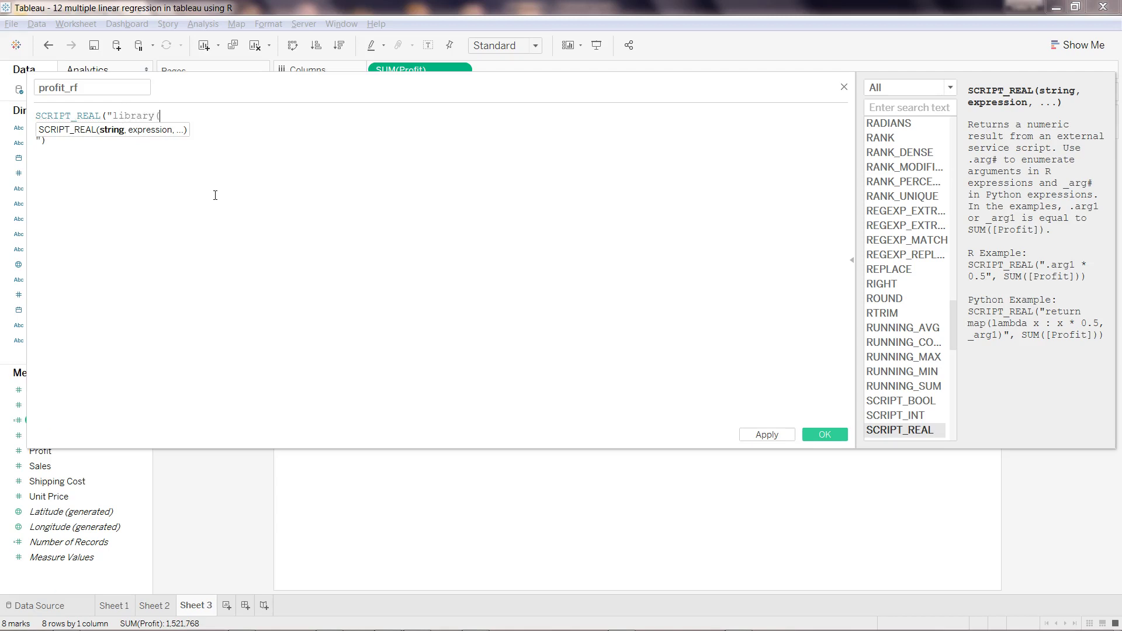
{"action": "type", "text": "randomForest);"}
{"action": "key", "text": "Return"}
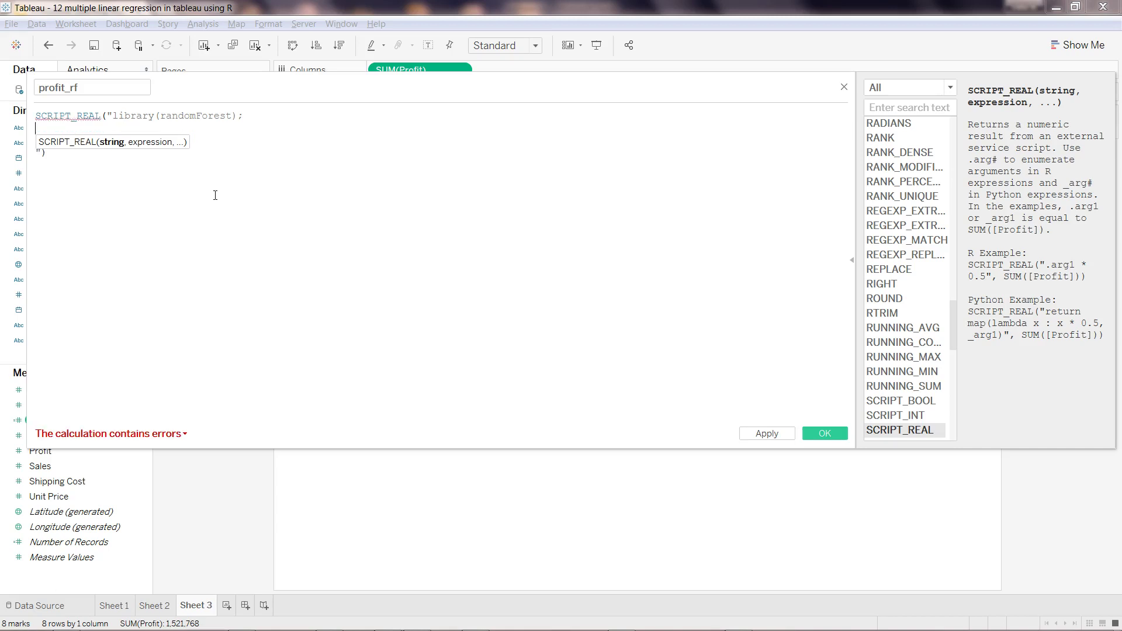
{"action": "left_click", "coordinate": [211, 190]}
{"action": "type", "text": "pric"}
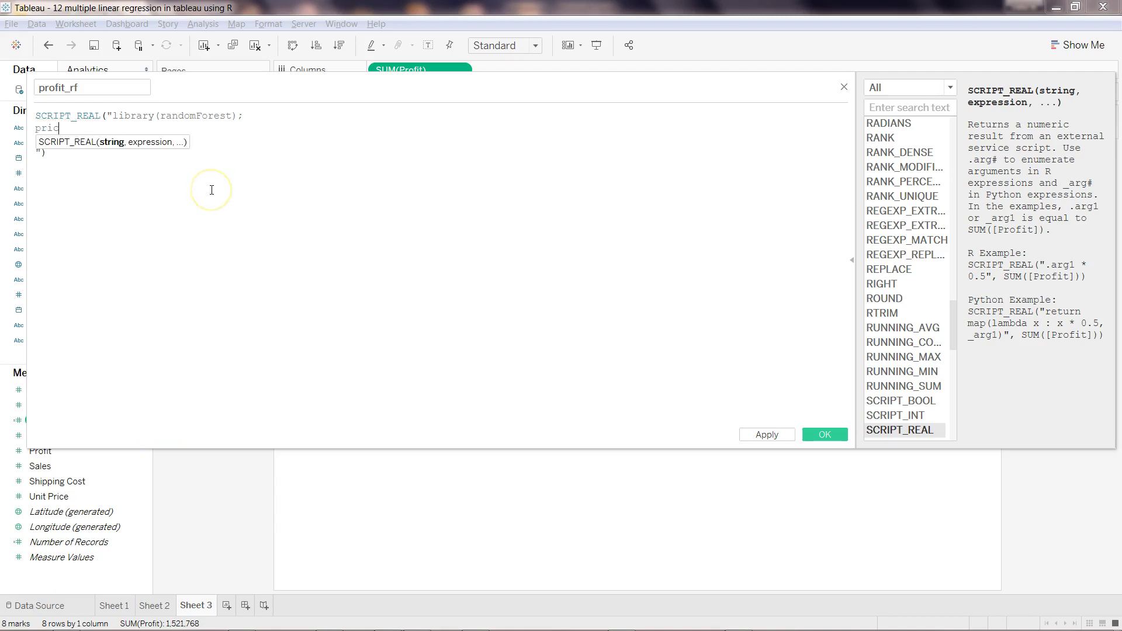
{"action": "type", "text": "e = "}
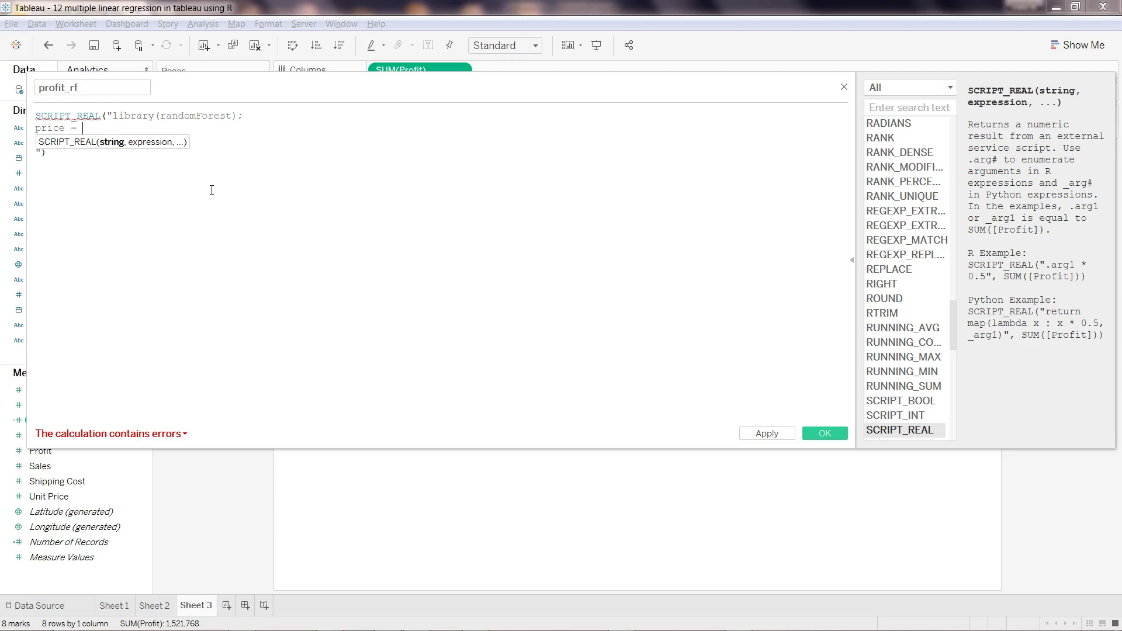
{"action": "type", "text": "randomForest"}
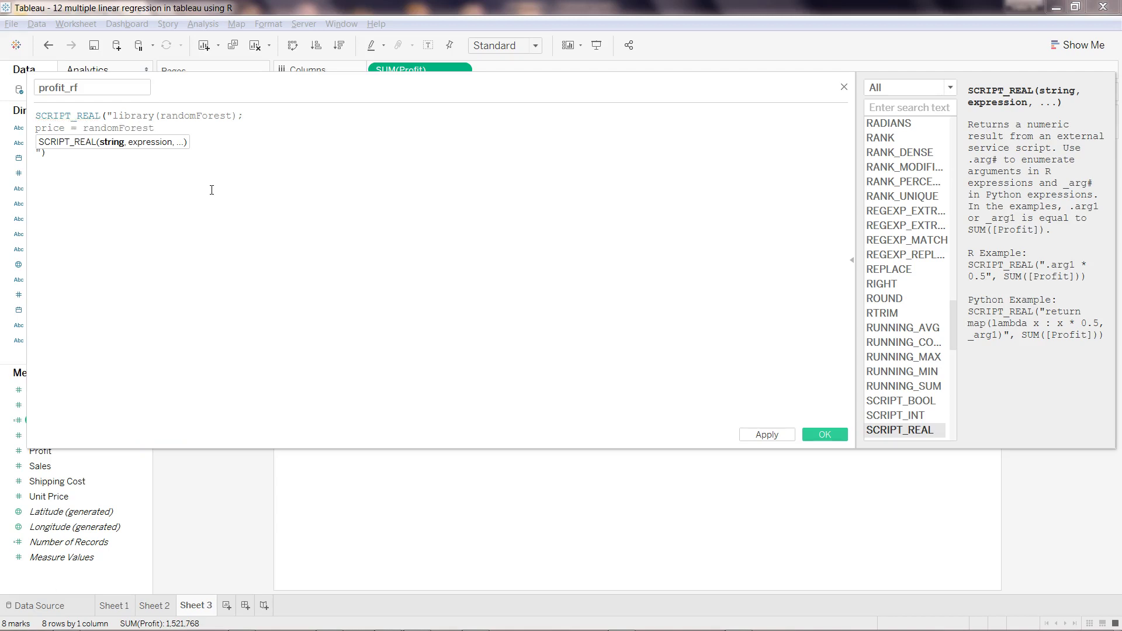
{"action": "type", "text": "();"}
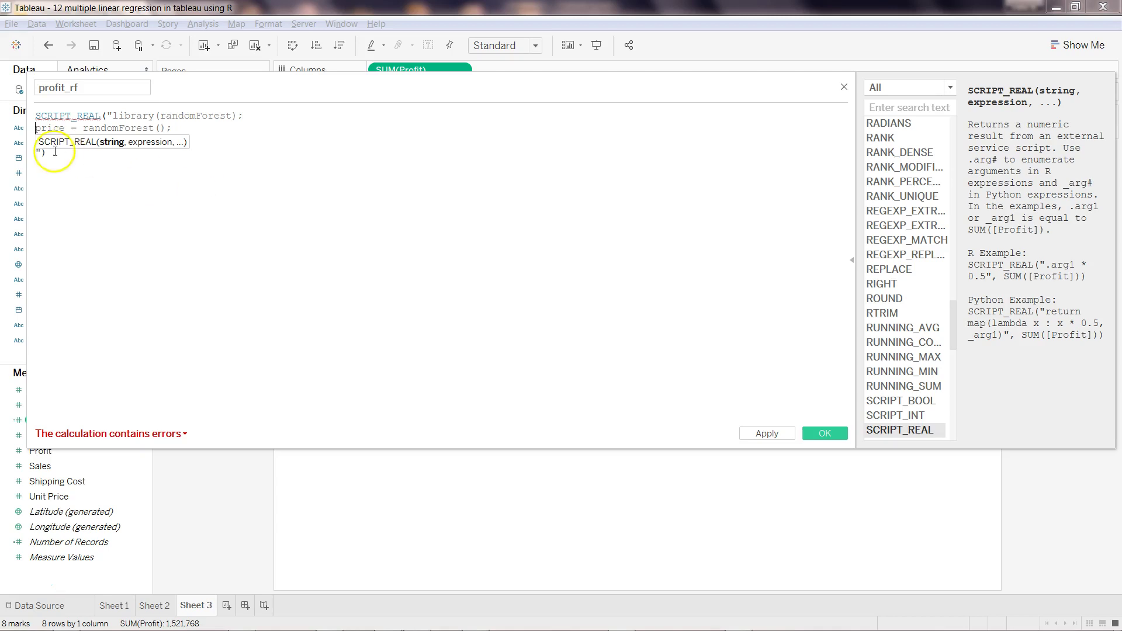
- Rename the variable price to profit_rf and place the cursor inside randomForest()
{"action": "left_click_drag", "start_coordinate": [61, 128], "coordinate": [43, 125]}
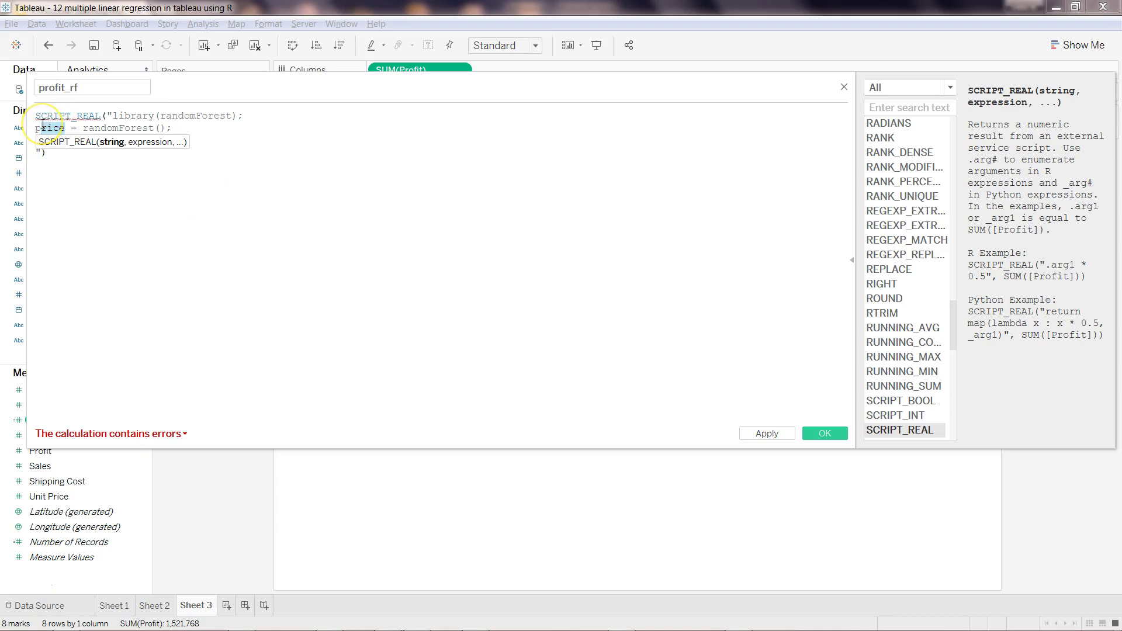
{"action": "type", "text": "rofit"}
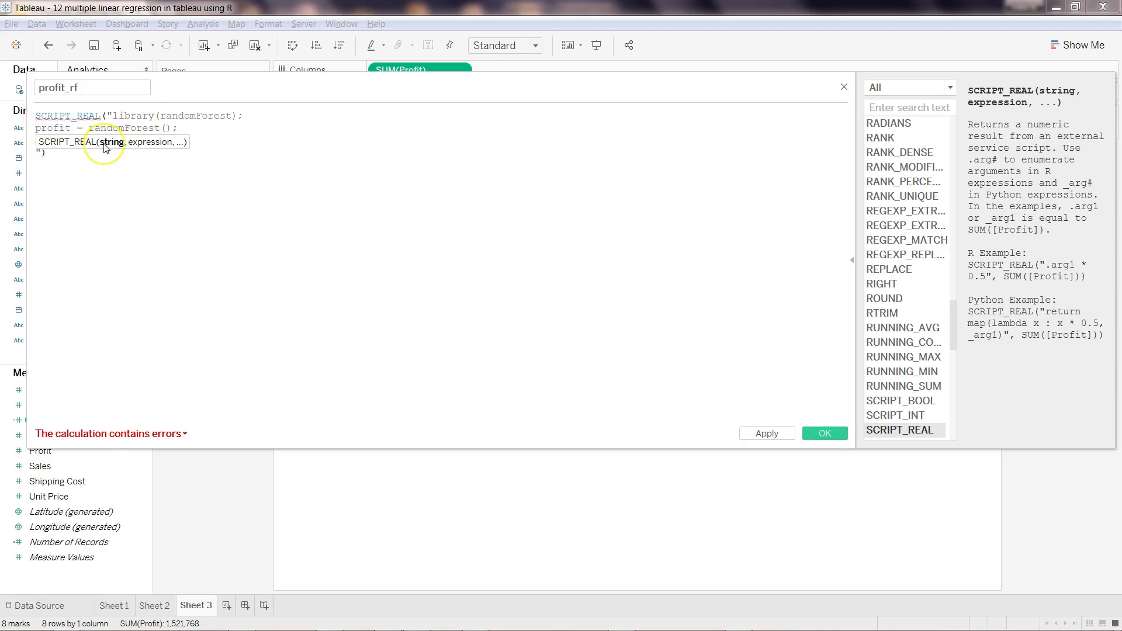
{"action": "type", "text": "_rf"}
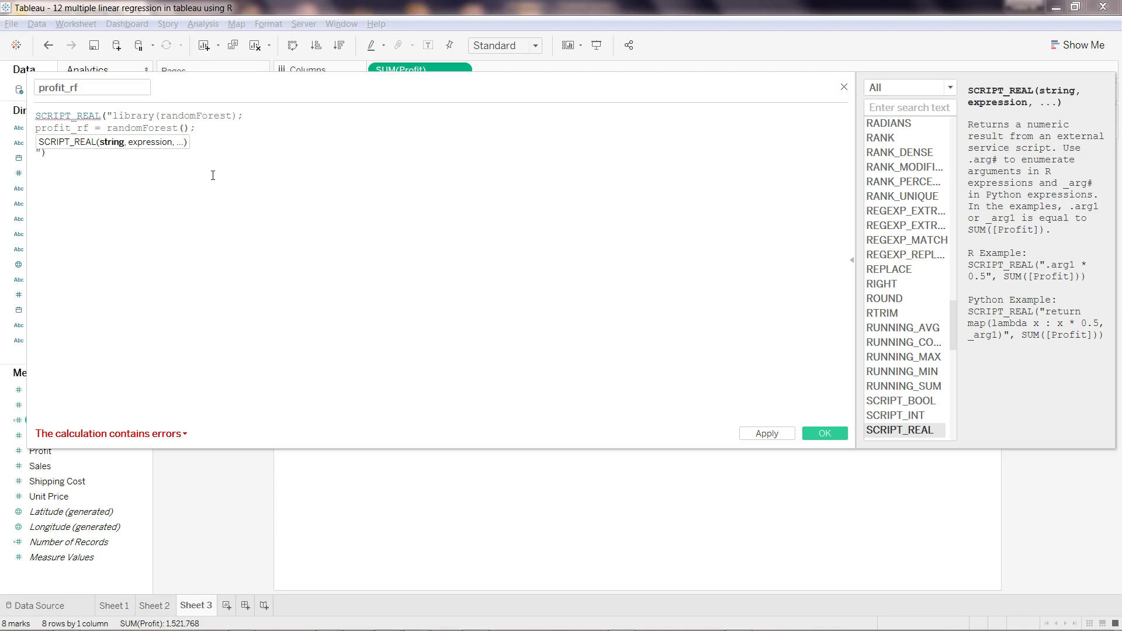
{"action": "left_click", "coordinate": [188, 130]}
{"action": "left_click", "coordinate": [121, 131]}
{"action": "left_click", "coordinate": [155, 129]}
{"action": "left_click", "coordinate": [121, 132]}
{"action": "left_click", "coordinate": [179, 135]}
- Drag the calculation editor down and right to uncover the Measures fields
{"action": "left_click", "coordinate": [272, 172]}
{"action": "left_click", "coordinate": [276, 85]}
{"action": "left_click_drag", "start_coordinate": [277, 87], "coordinate": [434, 158]}
{"action": "left_click", "coordinate": [79, 470]}
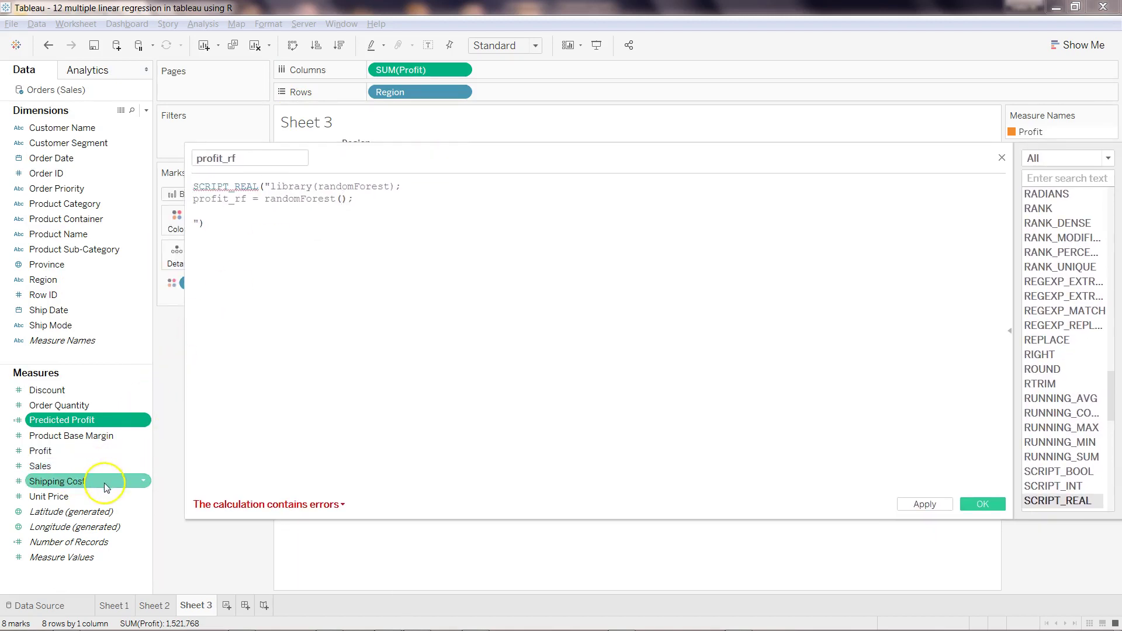
- Enter profit ~ sales+sc+pbm, data.frame as the randomForest() arguments
{"action": "left_click", "coordinate": [115, 444]}
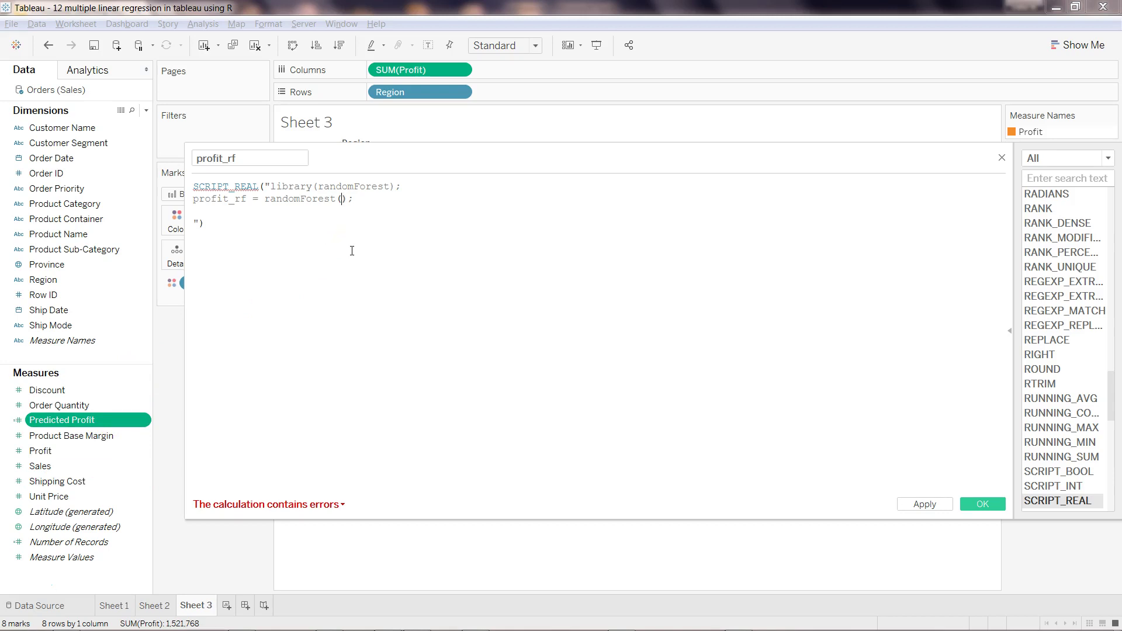
{"action": "type", "text": "profit"}
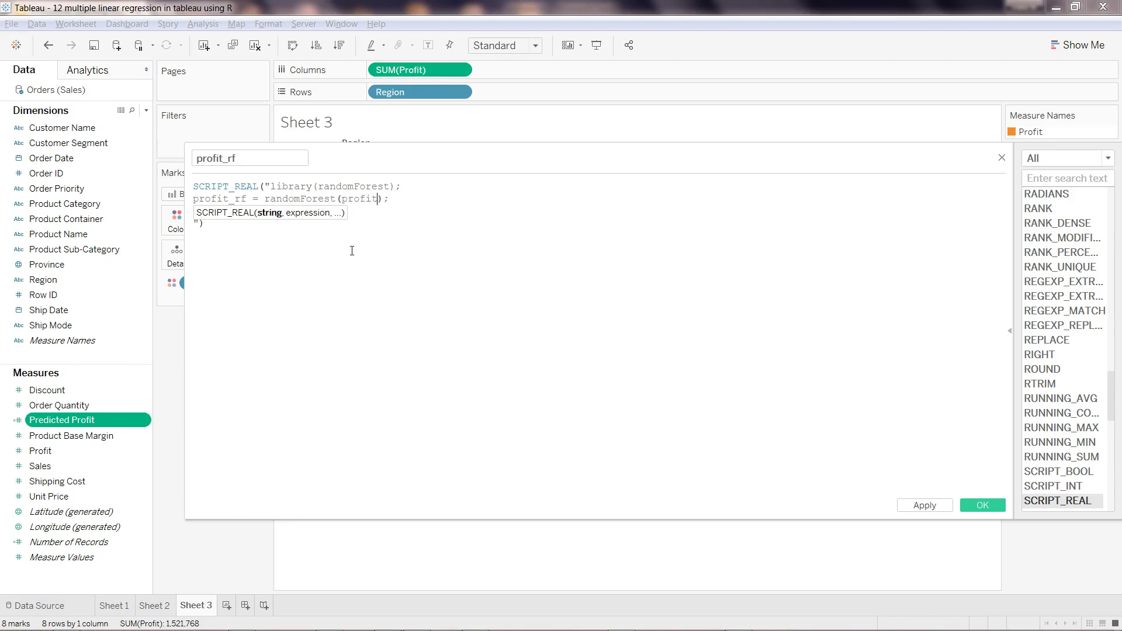
{"action": "type", "text": " ~ sales+"}
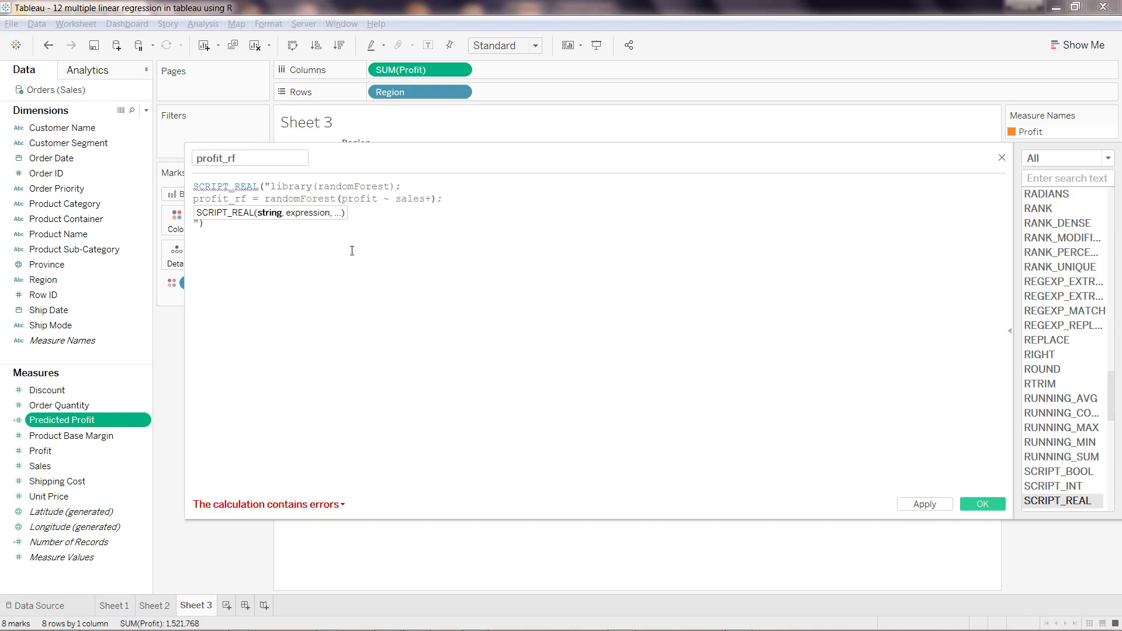
{"action": "type", "text": "sc+pbm"}
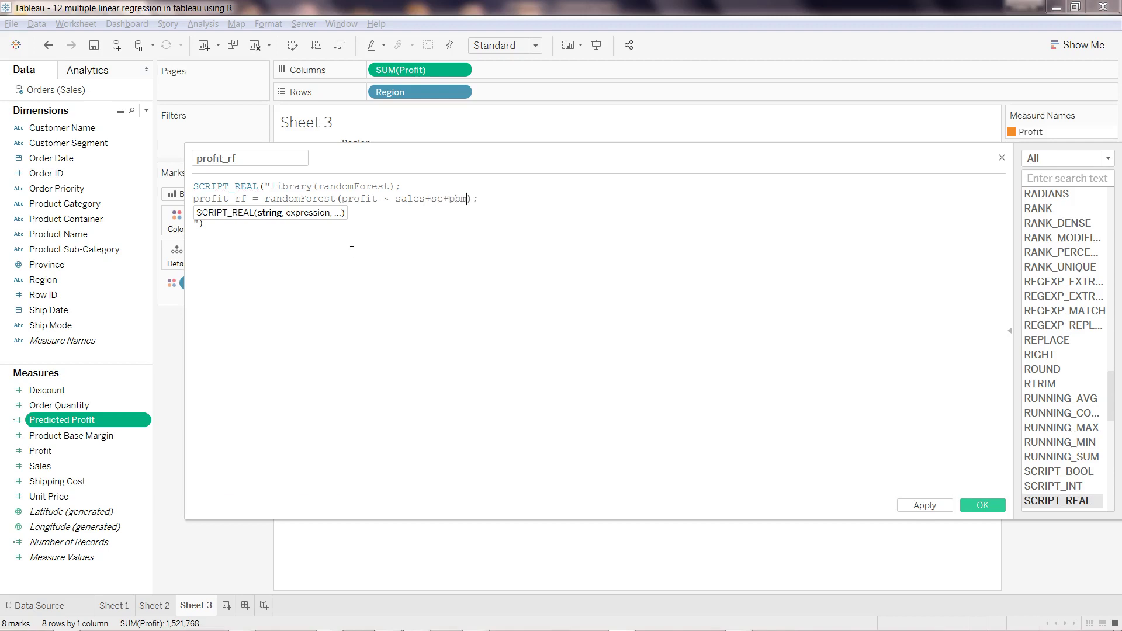
{"action": "type", "text": ", data.frame"}
- Replace the predictors sales+sc+pbm with '.' to use all variables
{"action": "key", "text": "alt"}
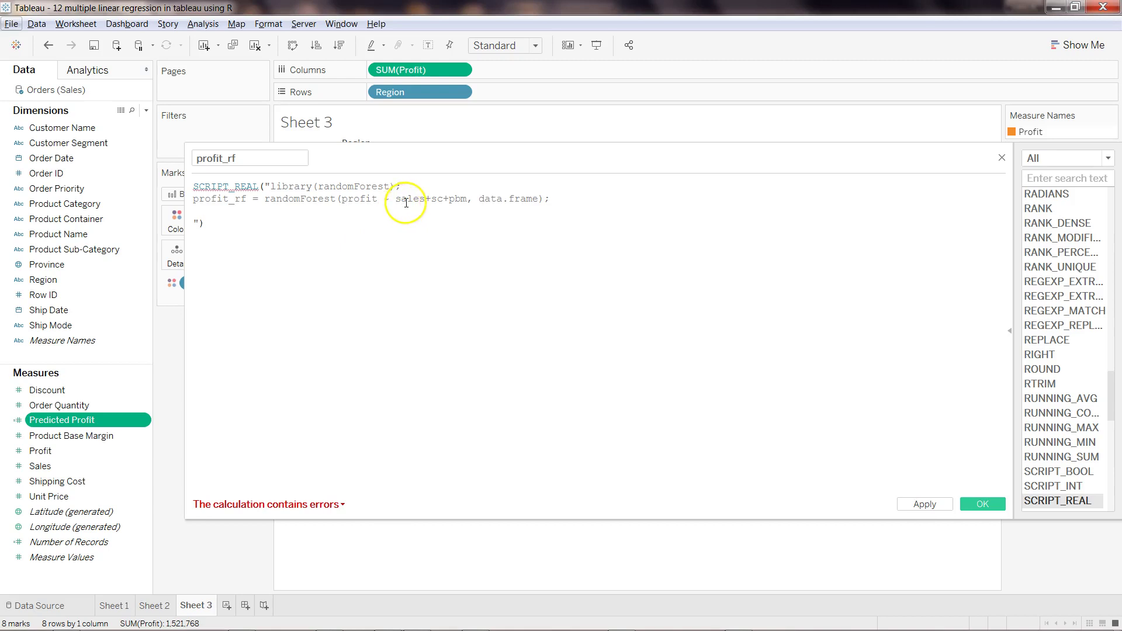
{"action": "left_click", "coordinate": [525, 199]}
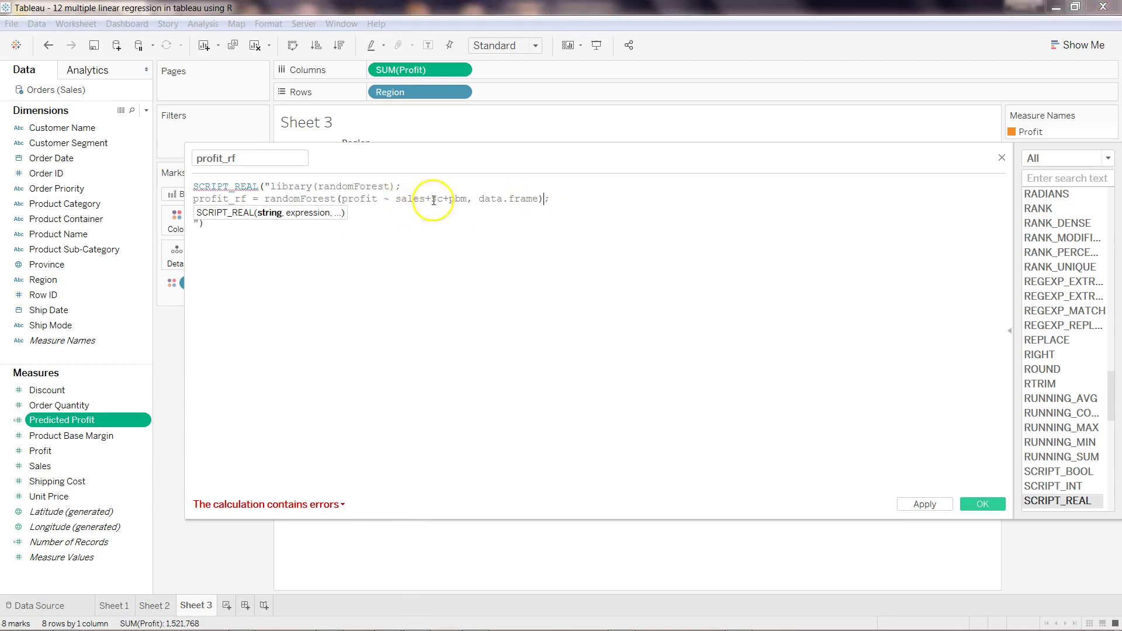
{"action": "left_click", "coordinate": [396, 199]}
{"action": "left_click_drag", "start_coordinate": [397, 199], "coordinate": [466, 200]}
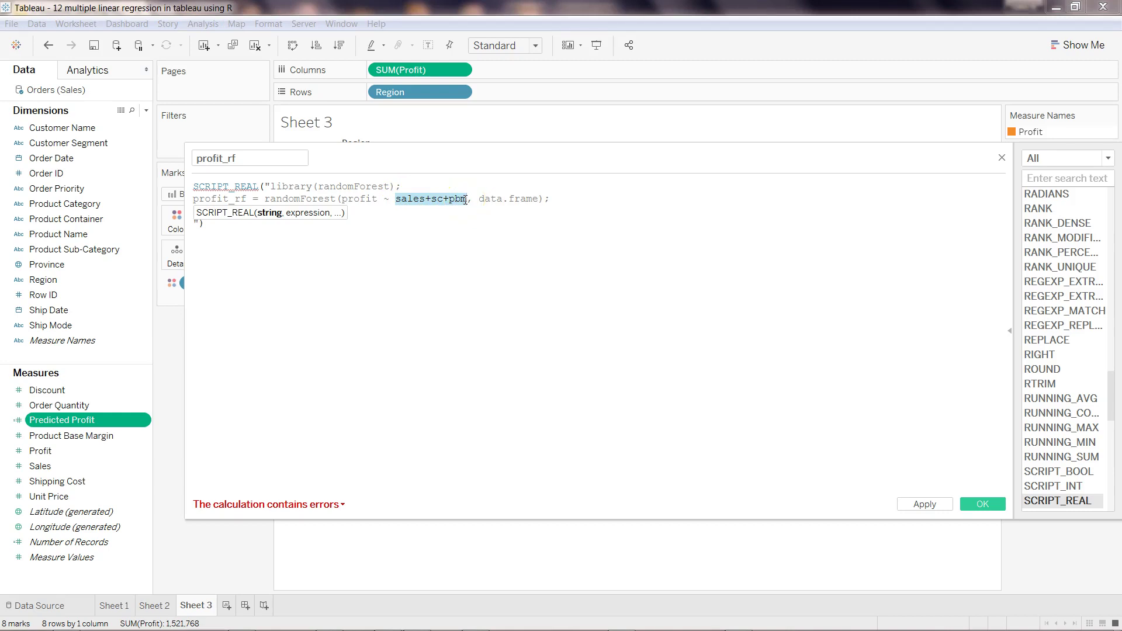
{"action": "key", "text": "BackSpace"}
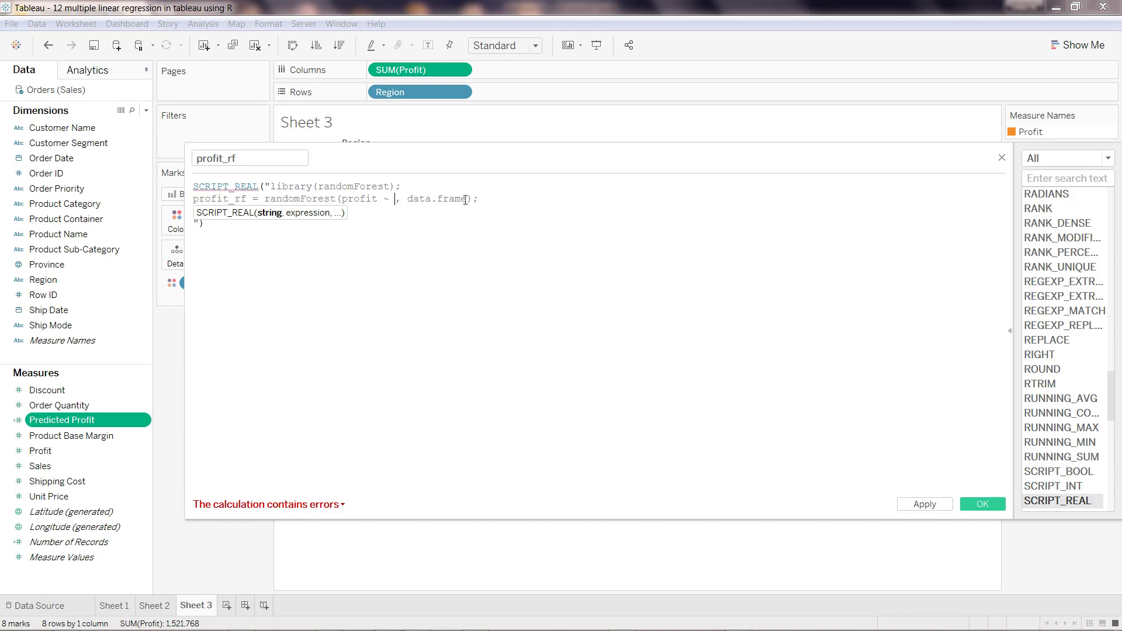
{"action": "type", "text": "."}
- Fill in data.frame(profit = .arg1, sales = .arg2, sc=.arg3, oq=.arg4)
{"action": "left_click", "coordinate": [470, 199]}
{"action": "left_click", "coordinate": [423, 196]}
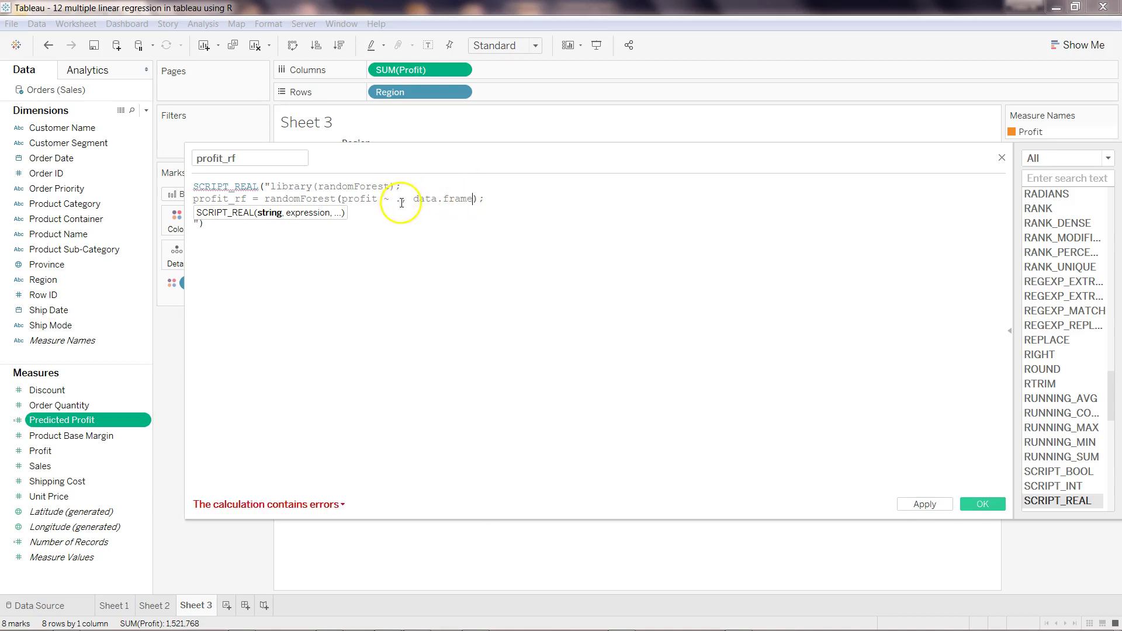
{"action": "type", "text": "()"}
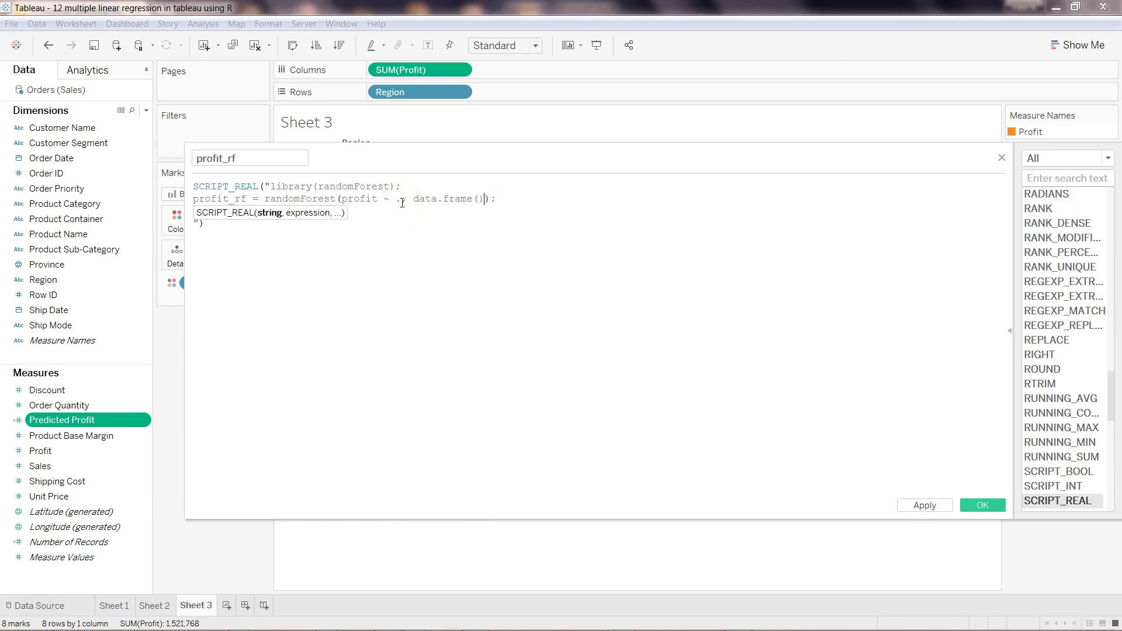
{"action": "key", "text": "Left"}
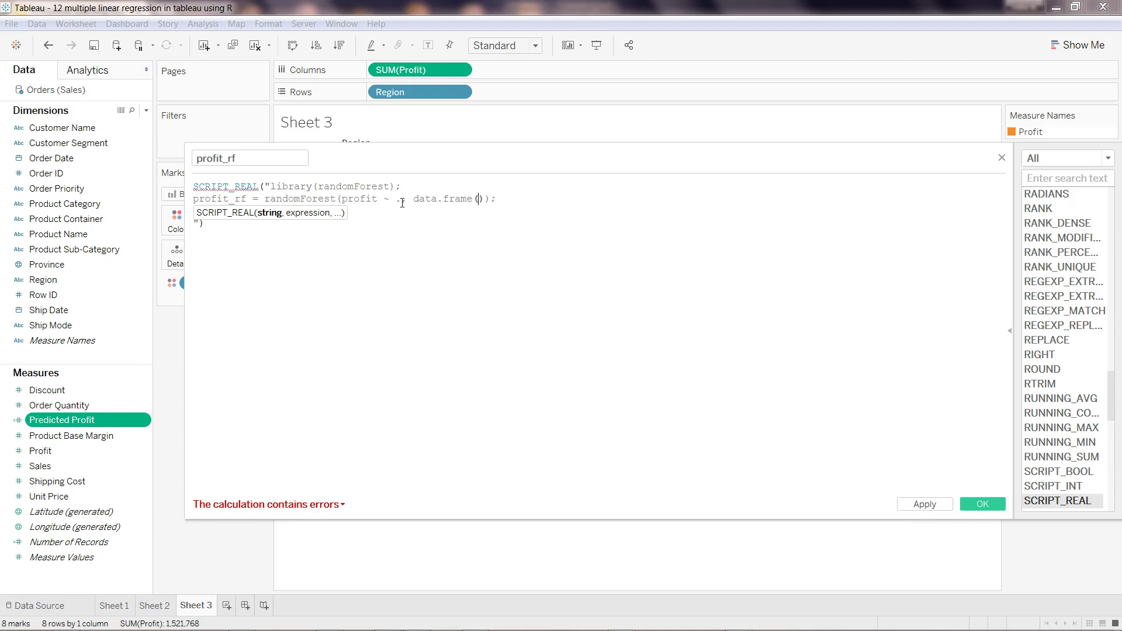
{"action": "type", "text": "pr"}
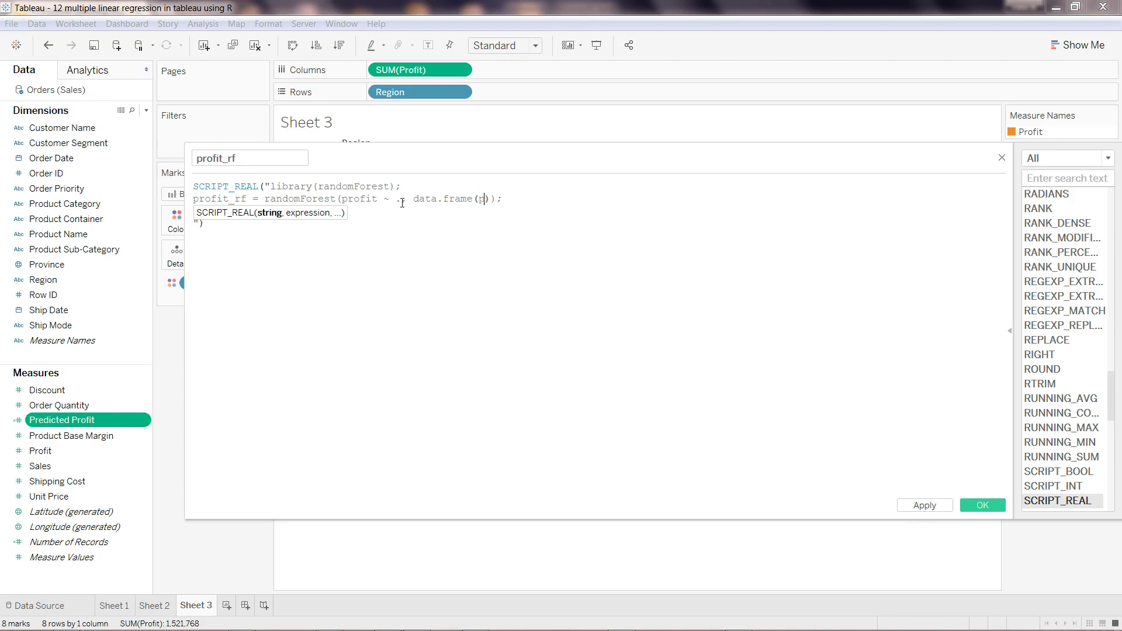
{"action": "type", "text": "ofit = .arg1,sales = .arg2,"}
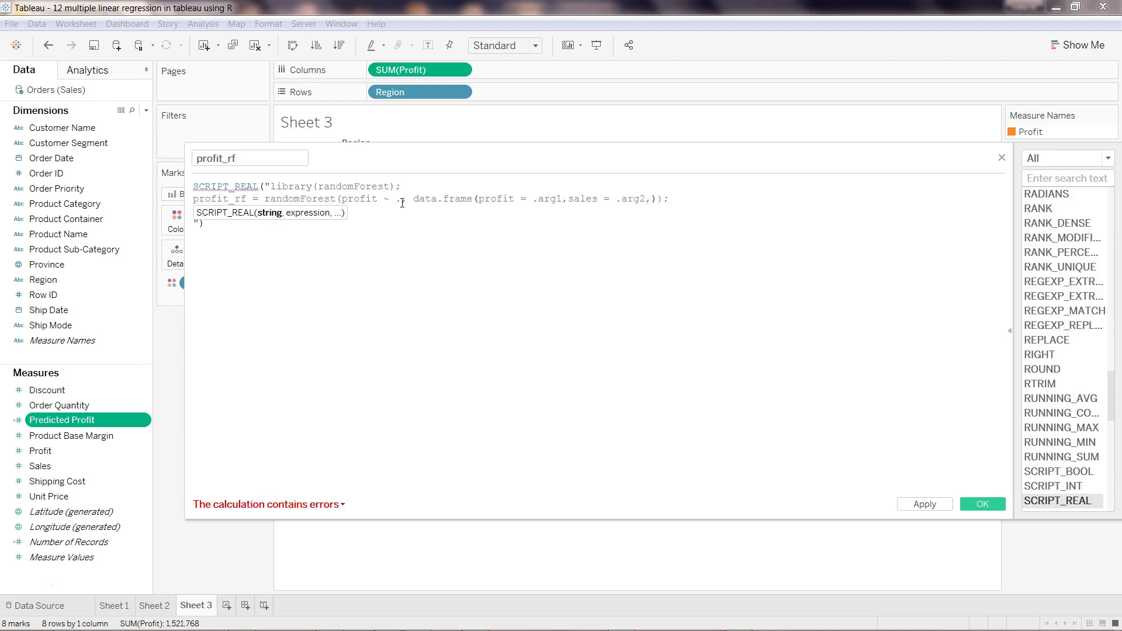
{"action": "type", "text": "sc=.arg3,q"}
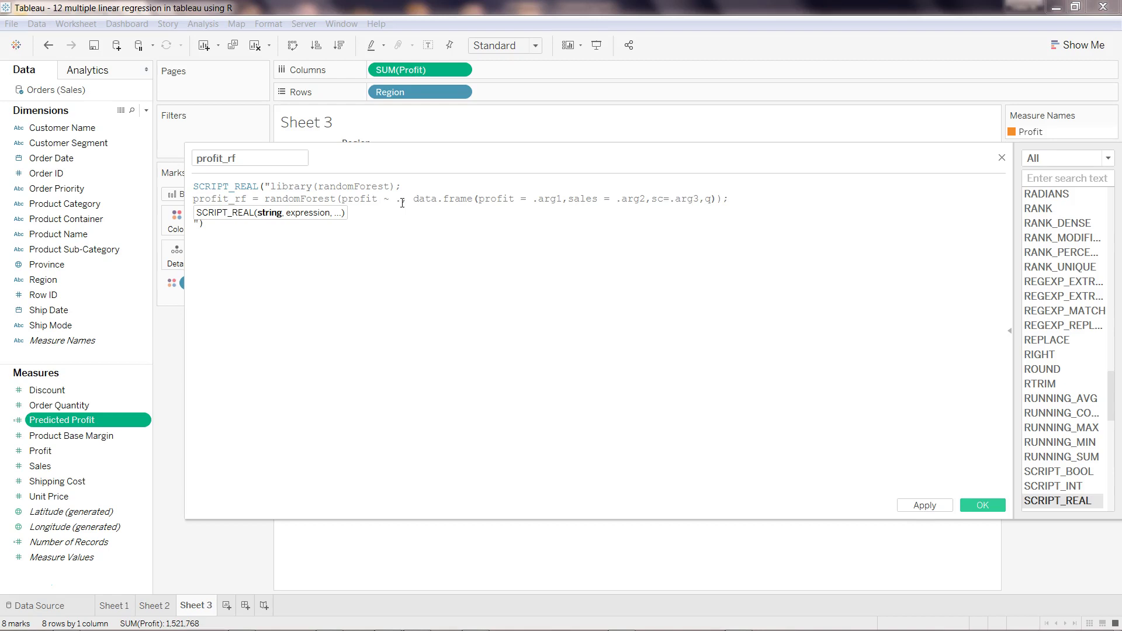
{"action": "type", "text": "q=.oar"}
{"action": "key", "text": "BackSpace"}
{"action": "key", "text": "BackSpace"}
{"action": "key", "text": "BackSpace"}
{"action": "type", "text": "arg4"}
{"action": "key", "text": "Right"}
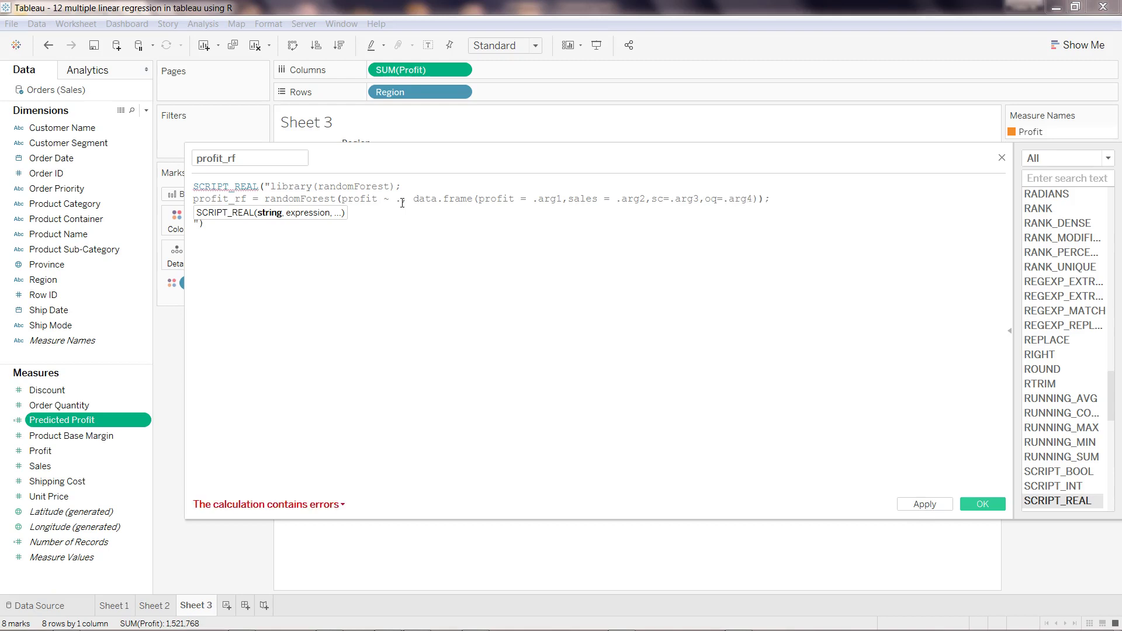
- Add ntree=1000 to the randomForest call and move to the line end
{"action": "type", "text": ","}
{"action": "type", "text": "ntree=1000"}
{"action": "double_click", "coordinate": [810, 204]}
{"action": "key", "text": "Right"}
- Add a final script line returning profit_rf$predicted
{"action": "key", "text": "Return"}
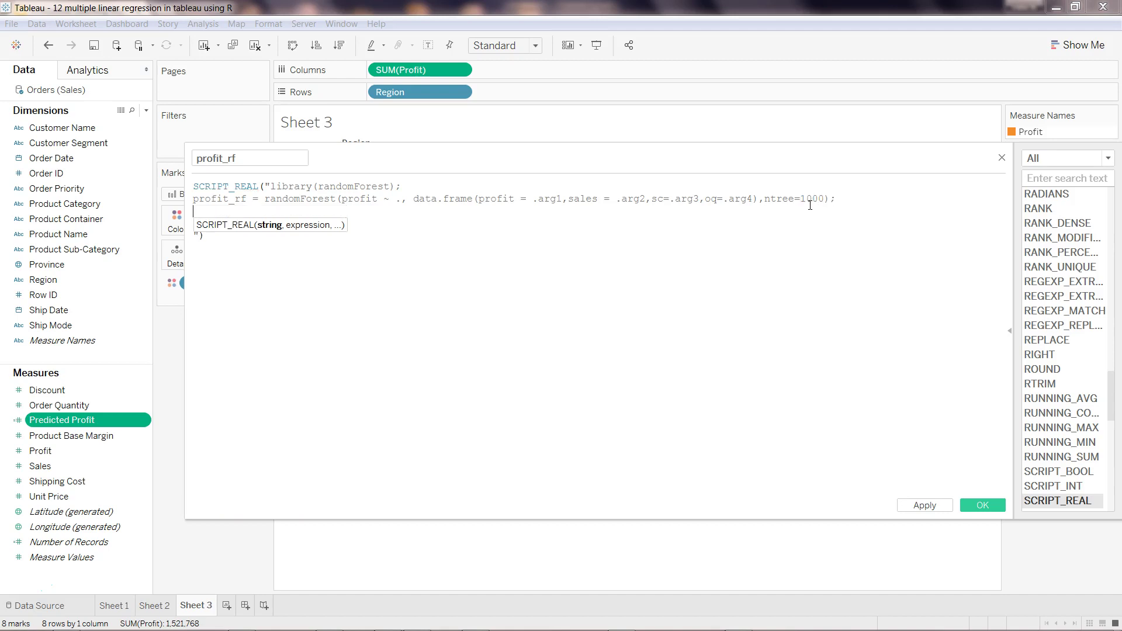
{"action": "key", "text": "ctrl+End"}
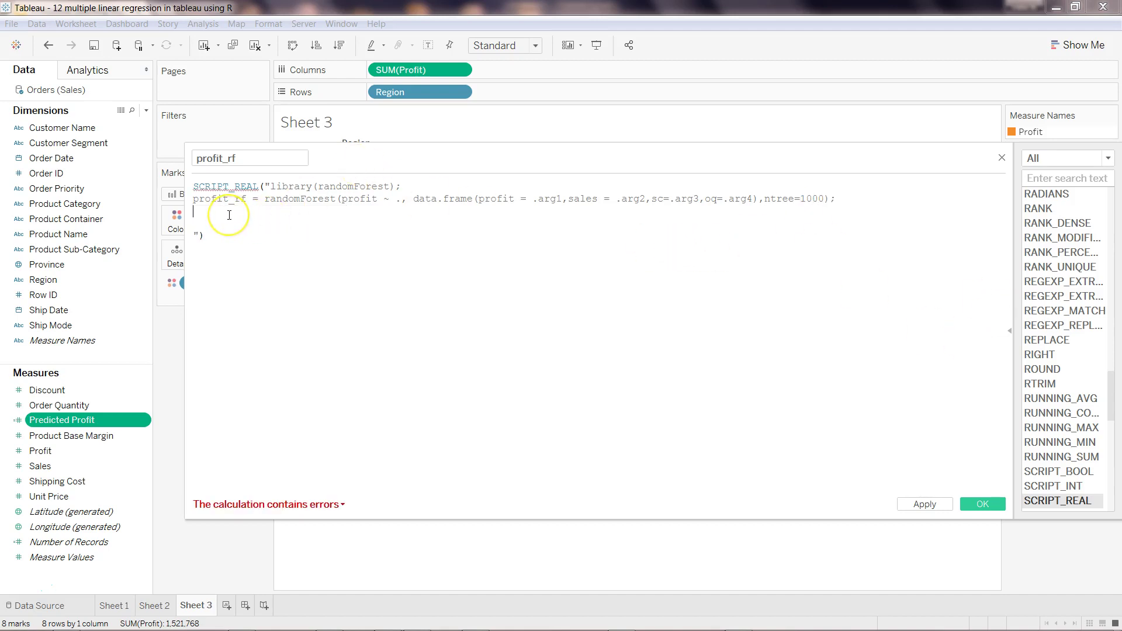
{"action": "left_click", "coordinate": [229, 214]}
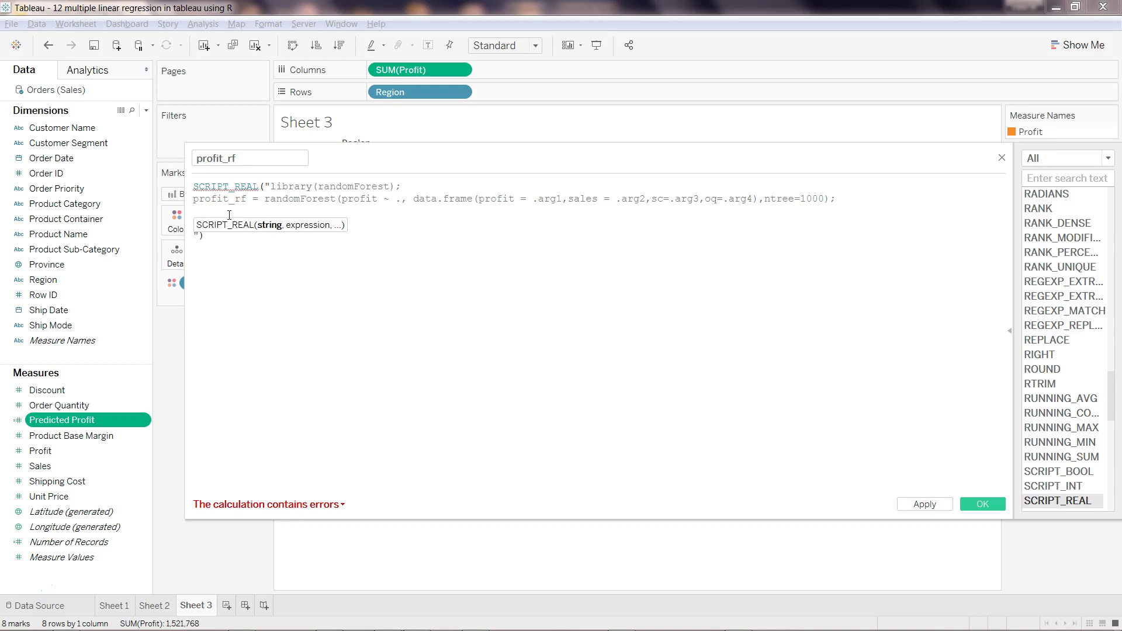
{"action": "type", "text": "profit_rf"}
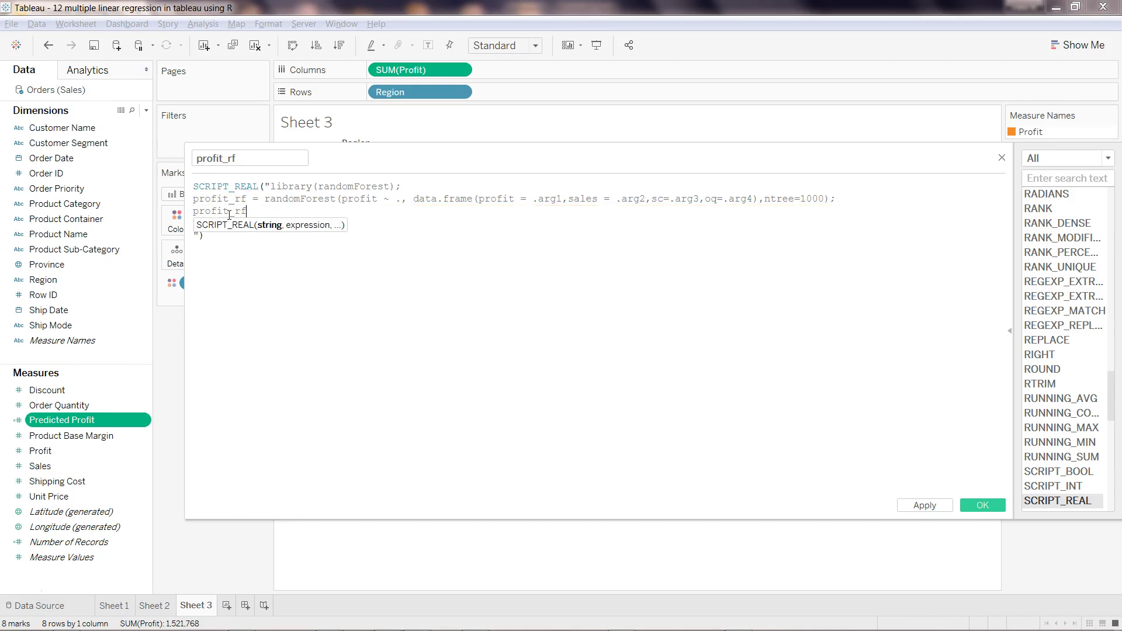
{"action": "type", "text": "$predicted"}
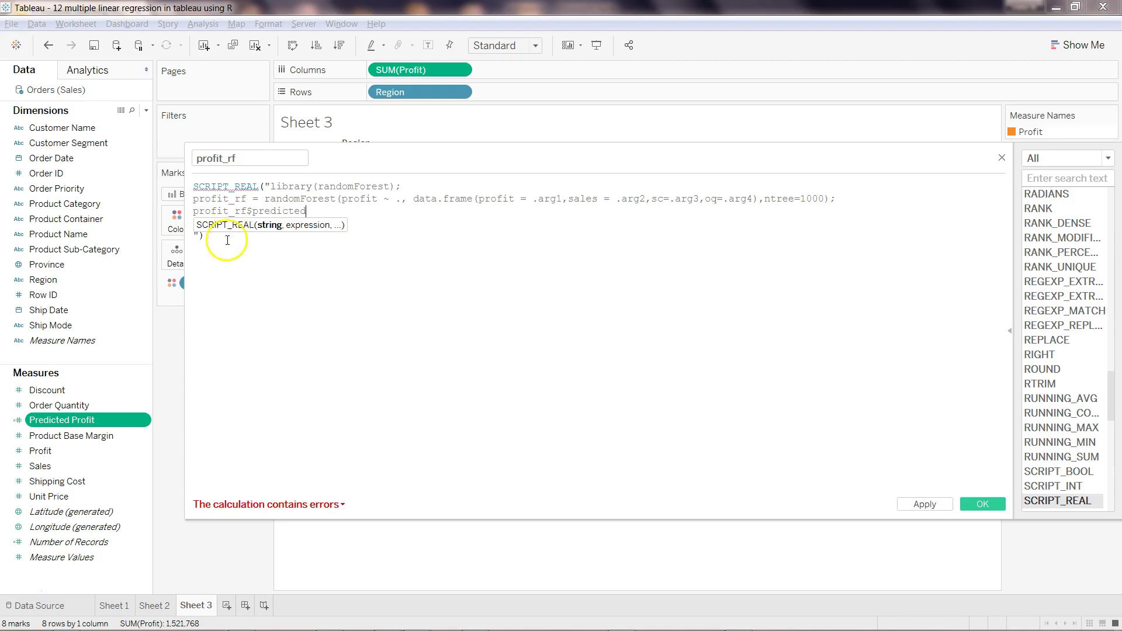
- Pass SUM([Profit]) and SUM([Sales]) as the first two script arguments
{"action": "left_click", "coordinate": [201, 236]}
{"action": "type", "text": ",sum"}
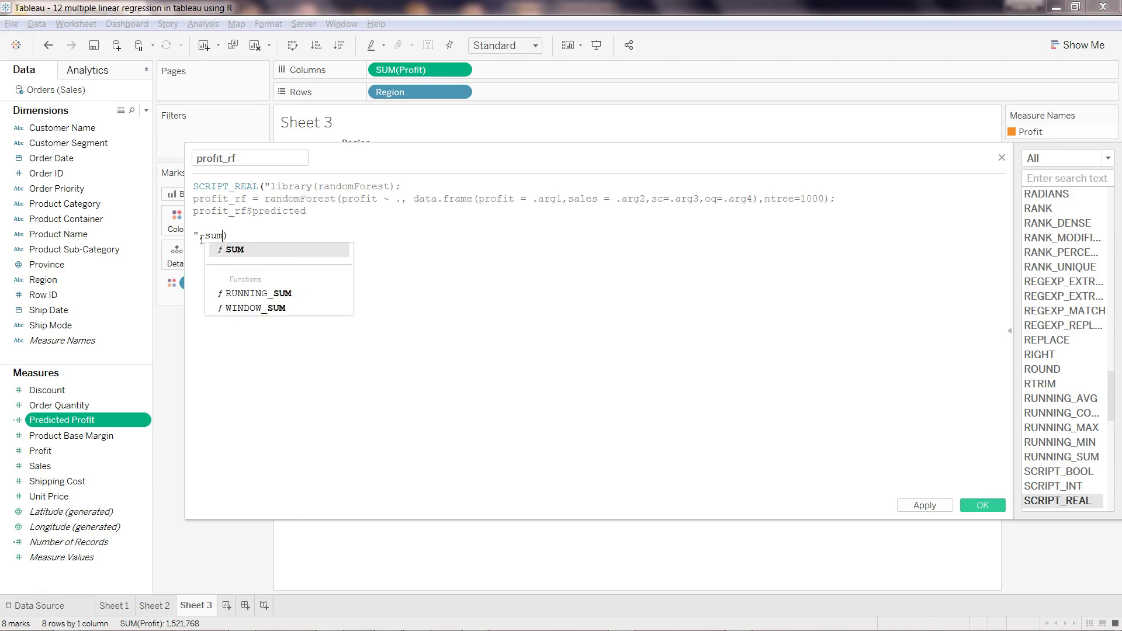
{"action": "key", "text": "Return"}
{"action": "type", "text": "prof"}
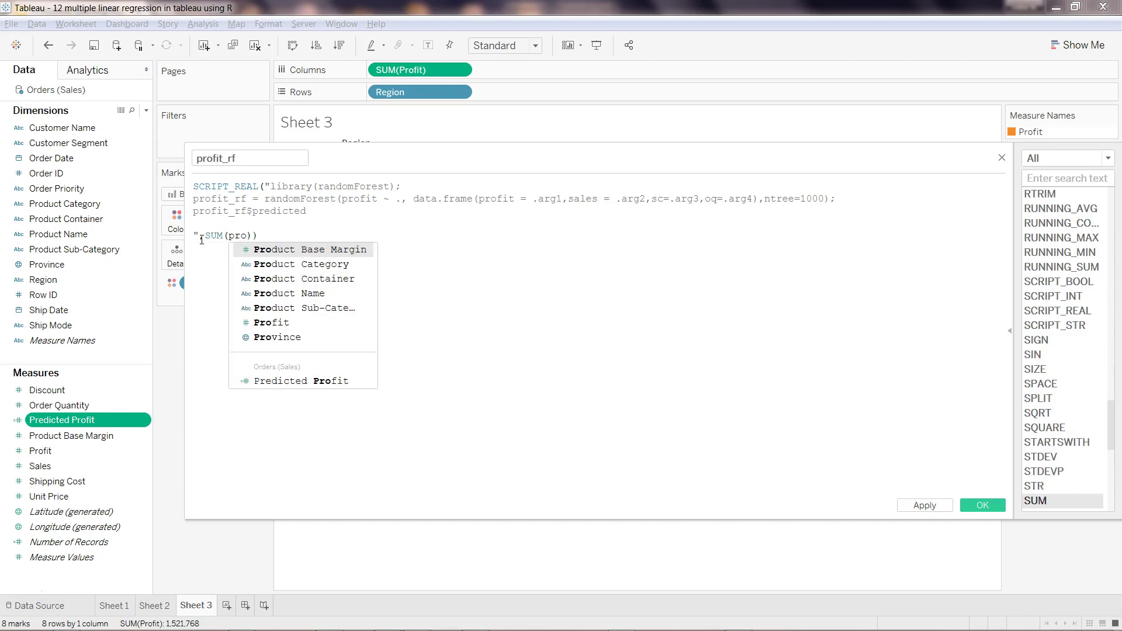
{"action": "key", "text": "Return"}
{"action": "type", "text": ",su"}
{"action": "key", "text": "Return"}
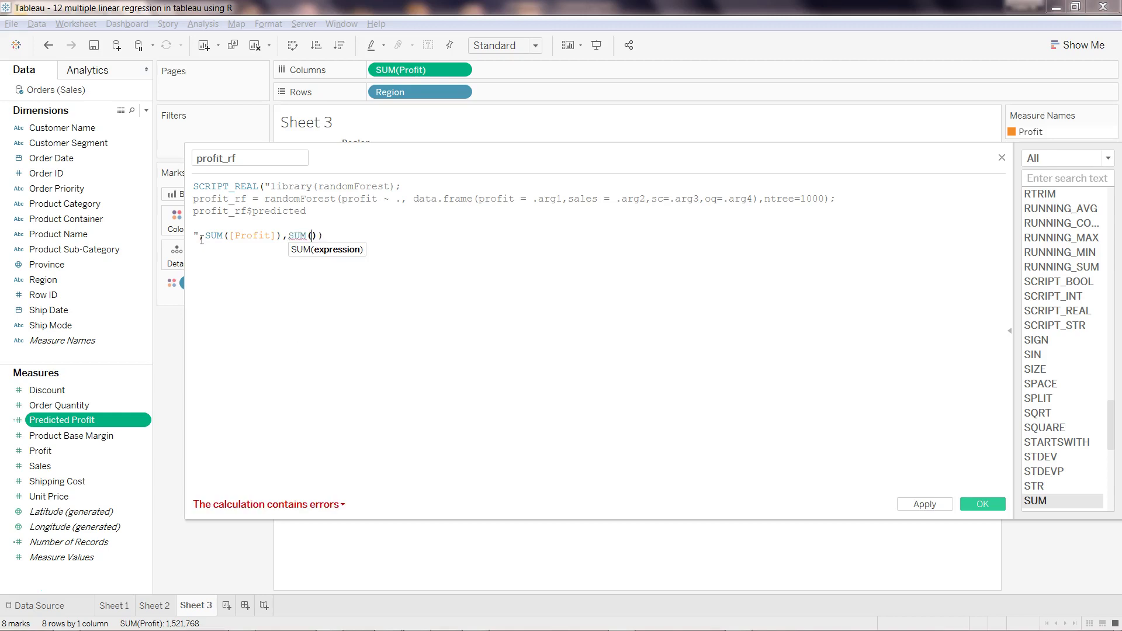
{"action": "type", "text": "sal"}
{"action": "key", "text": "Return"}
- Pass SUM([Shipping Cost]) and SUM([Order Quantity]) as the third and fourth arguments
{"action": "type", "text": ")"}
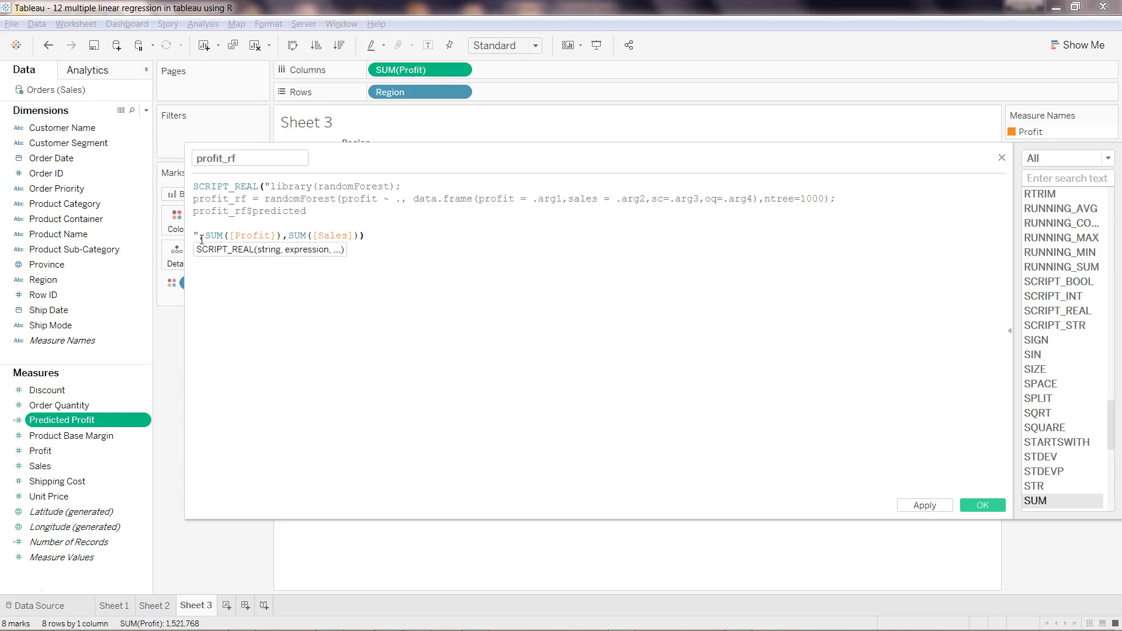
{"action": "type", "text": ",sum"}
{"action": "key", "text": "Return"}
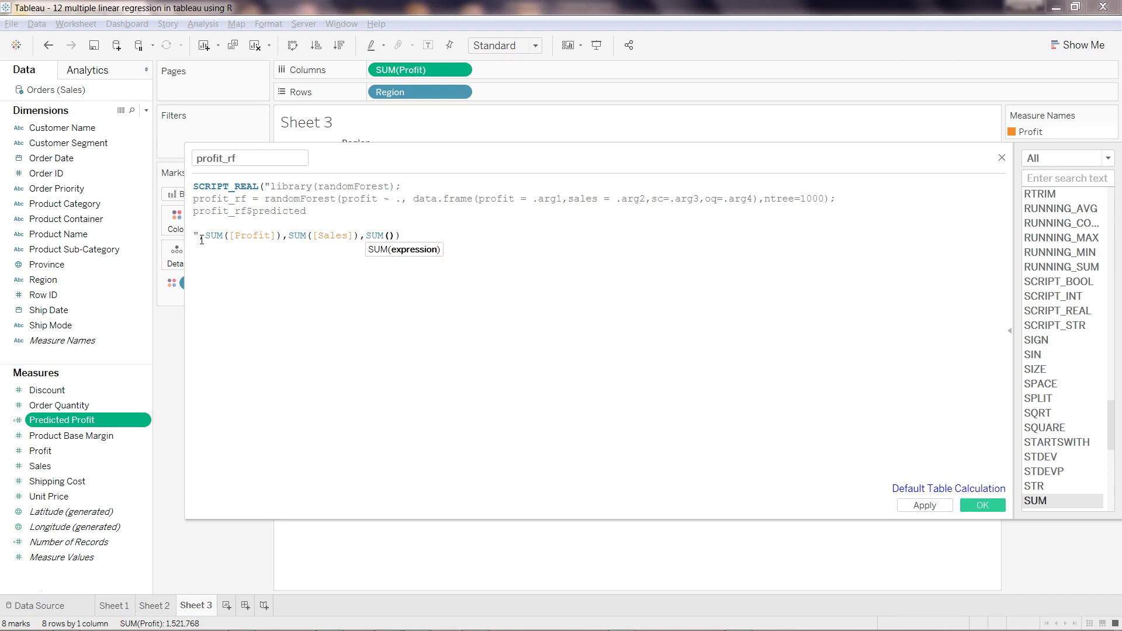
{"action": "type", "text": "shi"}
{"action": "key", "text": "Down"}
{"action": "key", "text": "Down"}
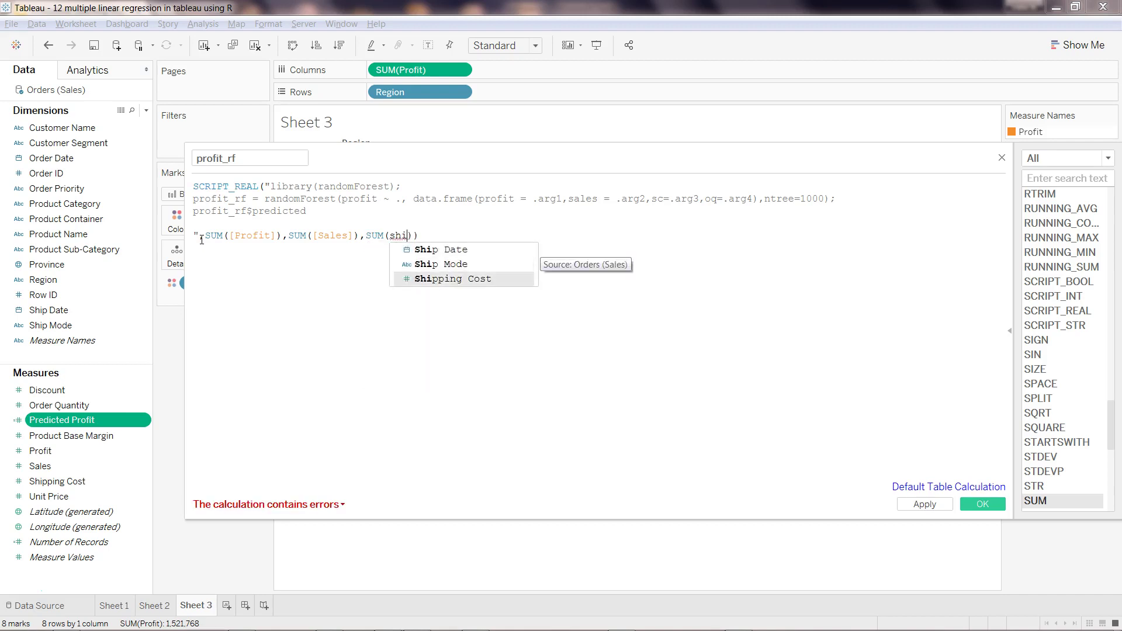
{"action": "key", "text": "Return"}
{"action": "type", "text": "),su"}
{"action": "key", "text": "Return"}
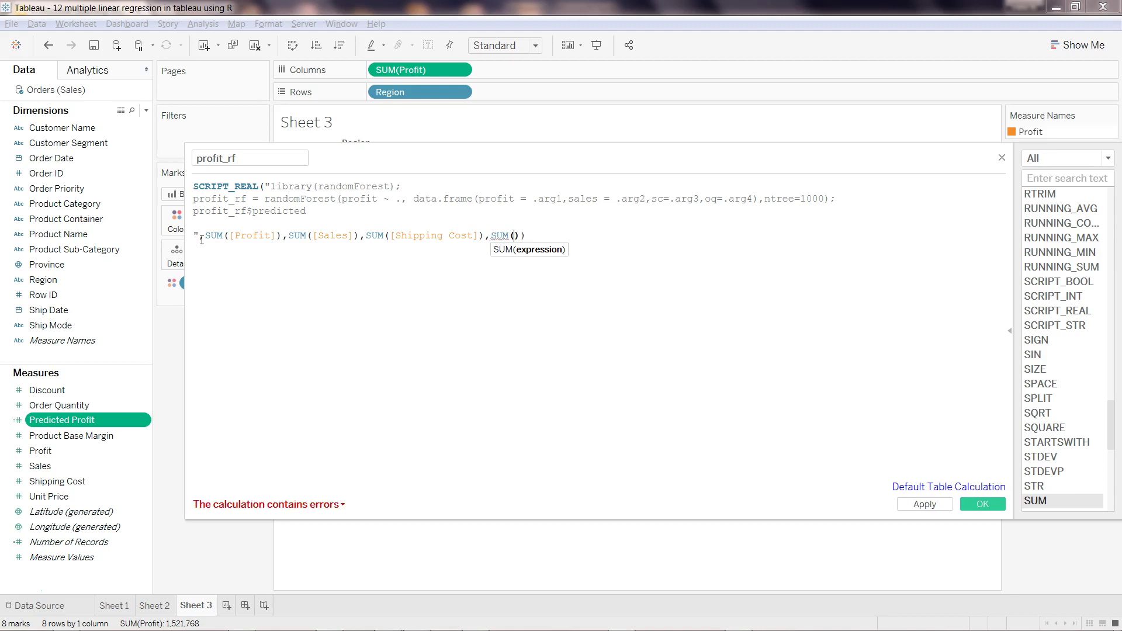
{"action": "type", "text": "or"}
{"action": "key", "text": "Down"}
{"action": "key", "text": "Down"}
{"action": "key", "text": "Down"}
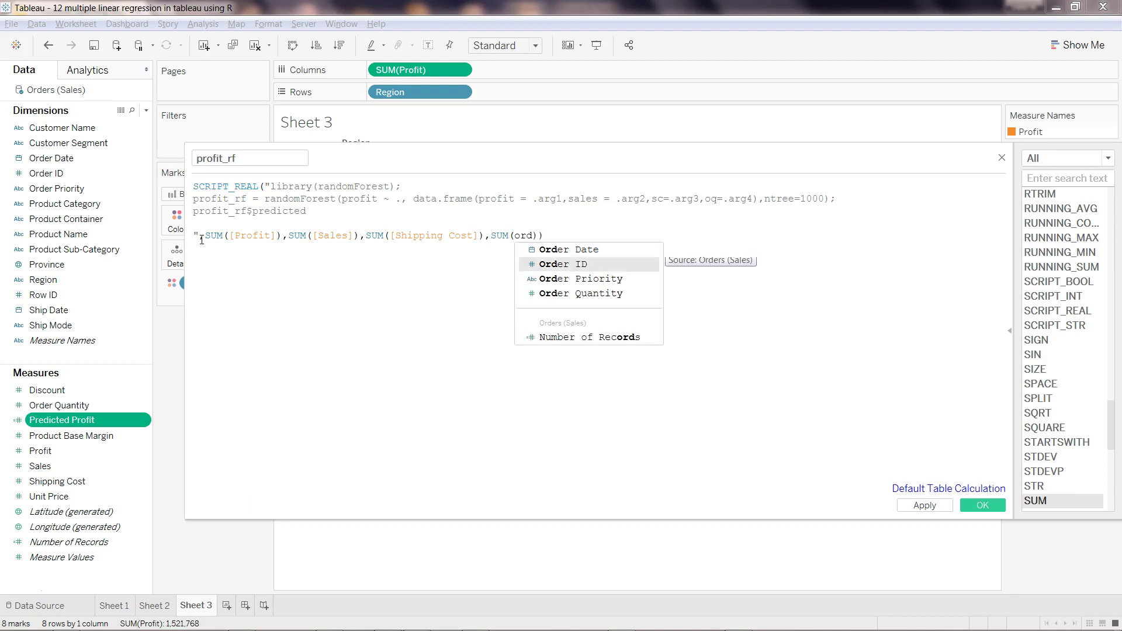
{"action": "key", "text": "Return"}
- Remove the blank line before the arguments and apply the profit_rf calculation
{"action": "left_click", "coordinate": [35, 251]}
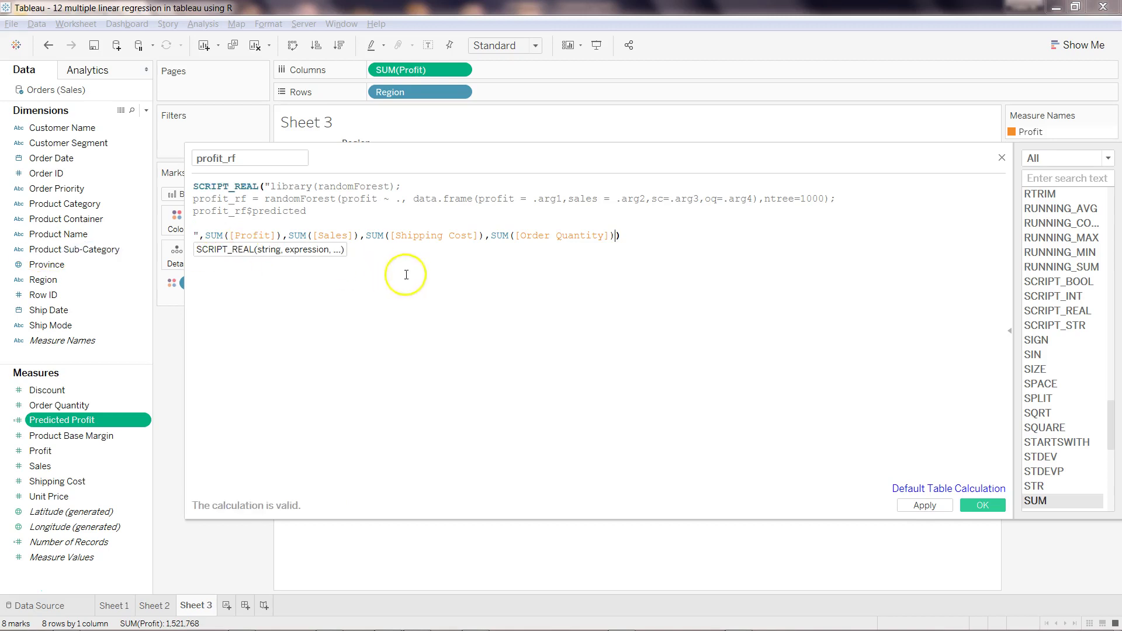
{"action": "left_click", "coordinate": [659, 240]}
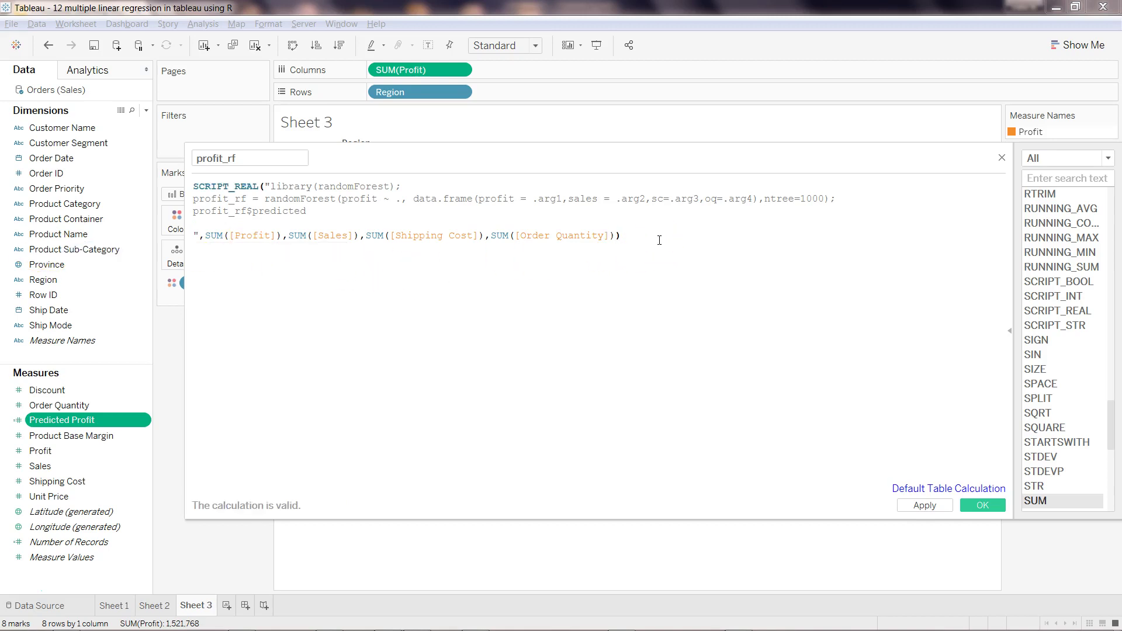
{"action": "left_click", "coordinate": [481, 222]}
{"action": "key", "text": "BackSpace"}
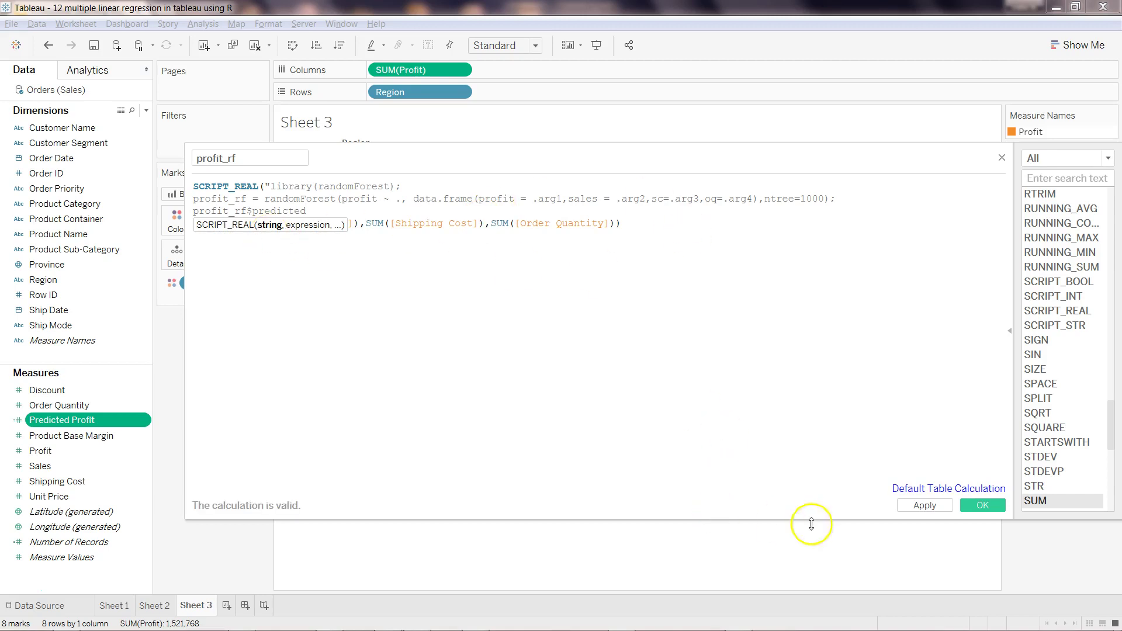
{"action": "left_click", "coordinate": [922, 506]}
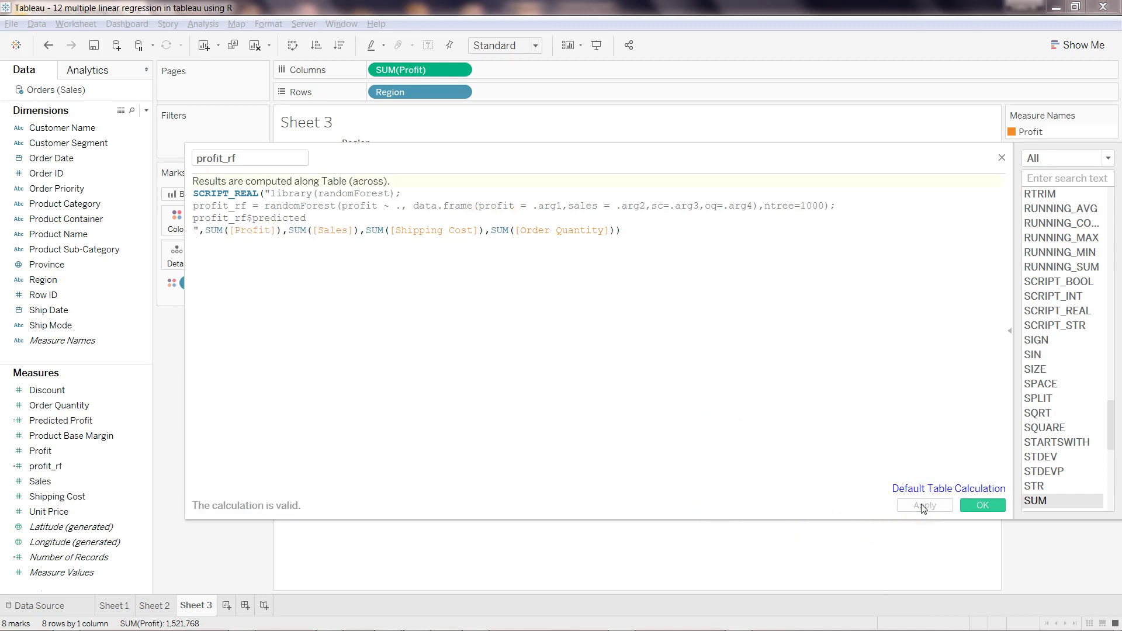
- Close the editor and place profit_rf on Columns beside SUM(Profit) as per-region bars
{"action": "left_click", "coordinate": [973, 506]}
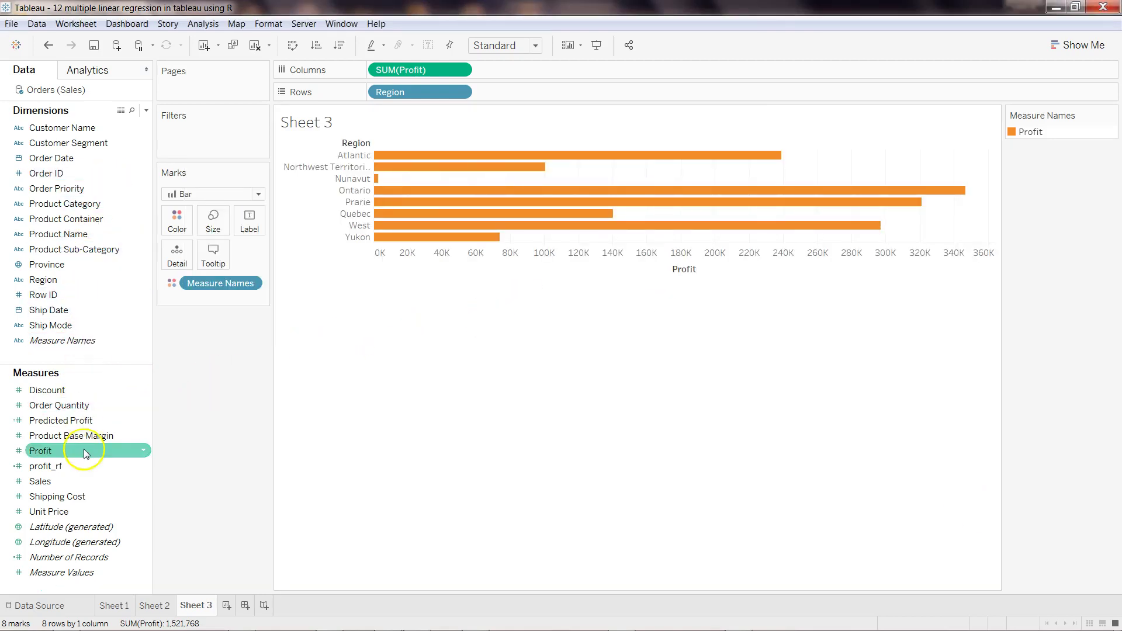
{"action": "left_click_drag", "start_coordinate": [83, 467], "coordinate": [578, 74]}
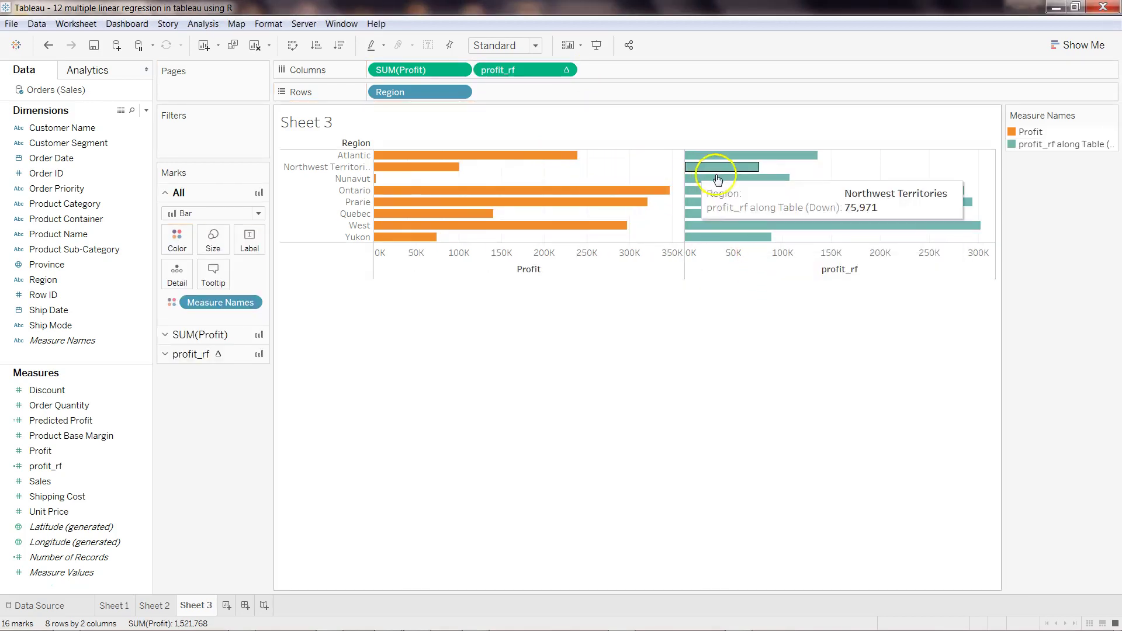
{"action": "mouse_move", "coordinate": [718, 166]}
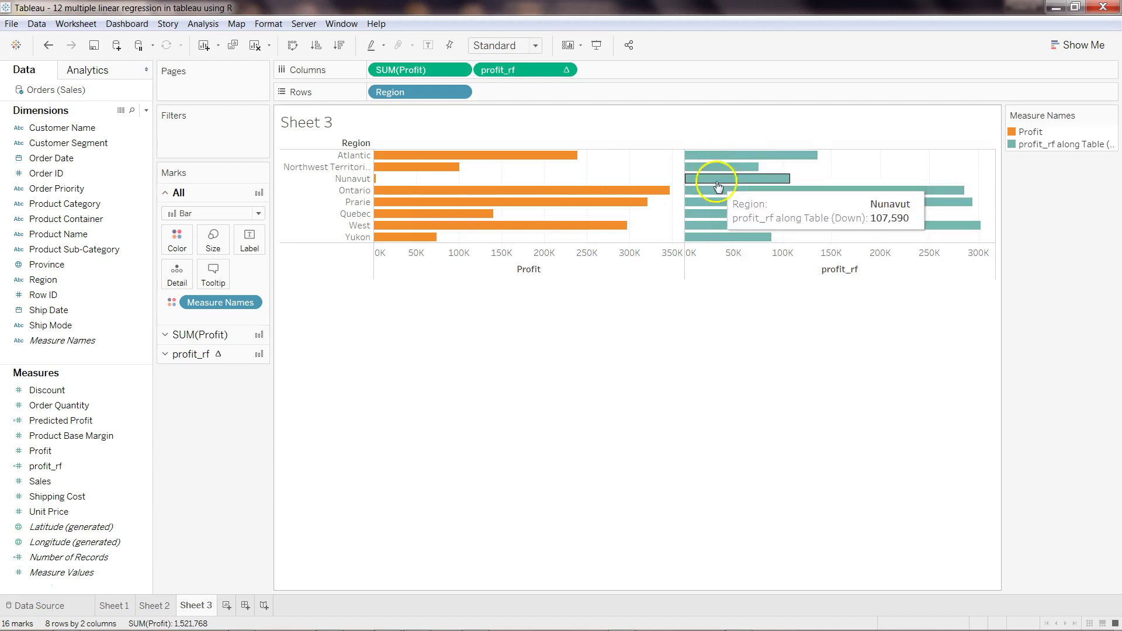
{"action": "mouse_move", "coordinate": [719, 226]}
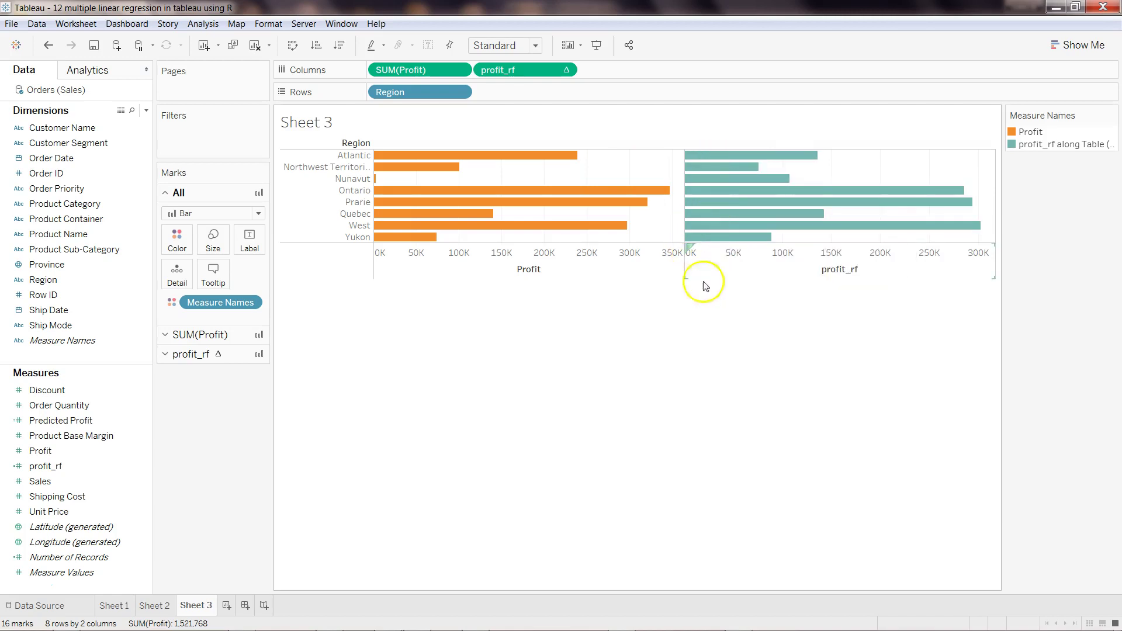
- Put profit_rf on a dual axis with Profit and synchronize both axes to 0K–360K
{"action": "right_click", "coordinate": [722, 256]}
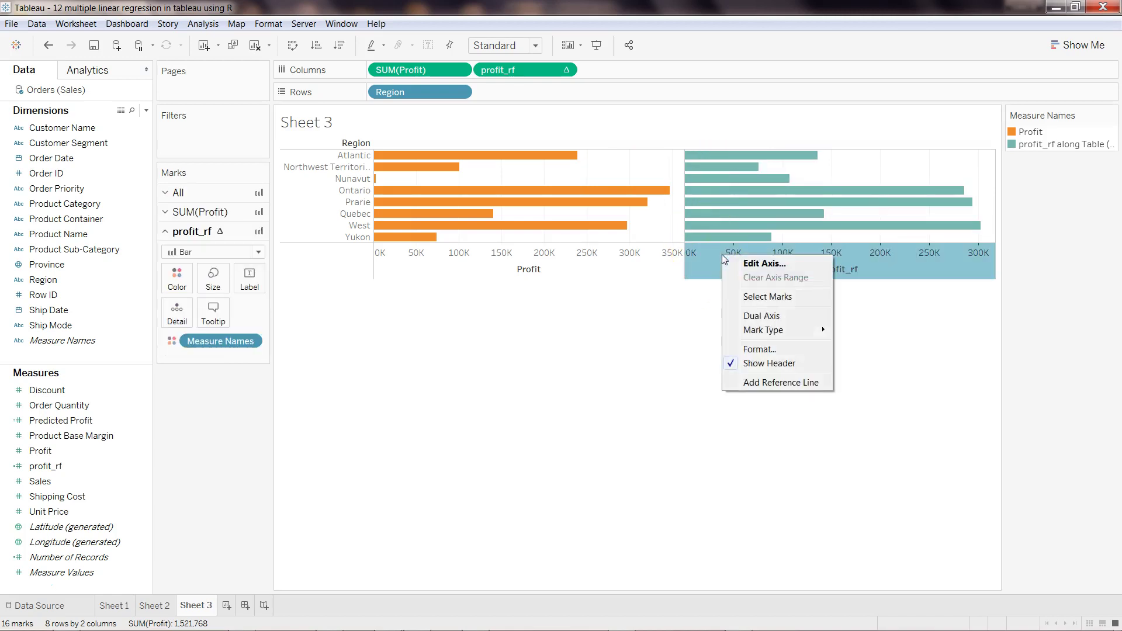
{"action": "left_click", "coordinate": [759, 319]}
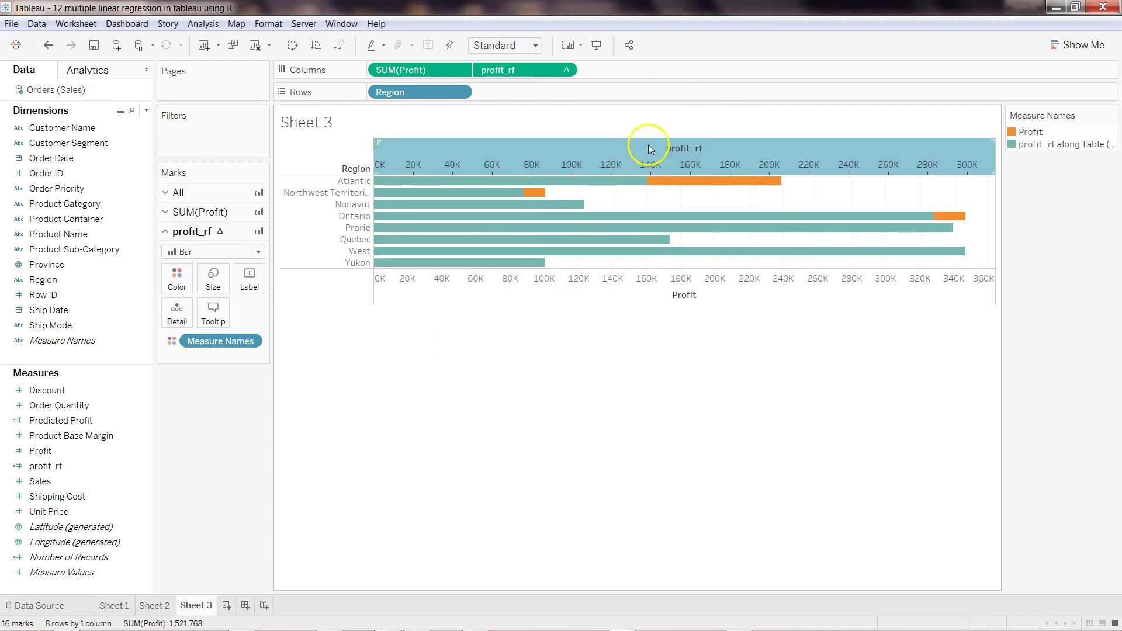
{"action": "right_click", "coordinate": [629, 160]}
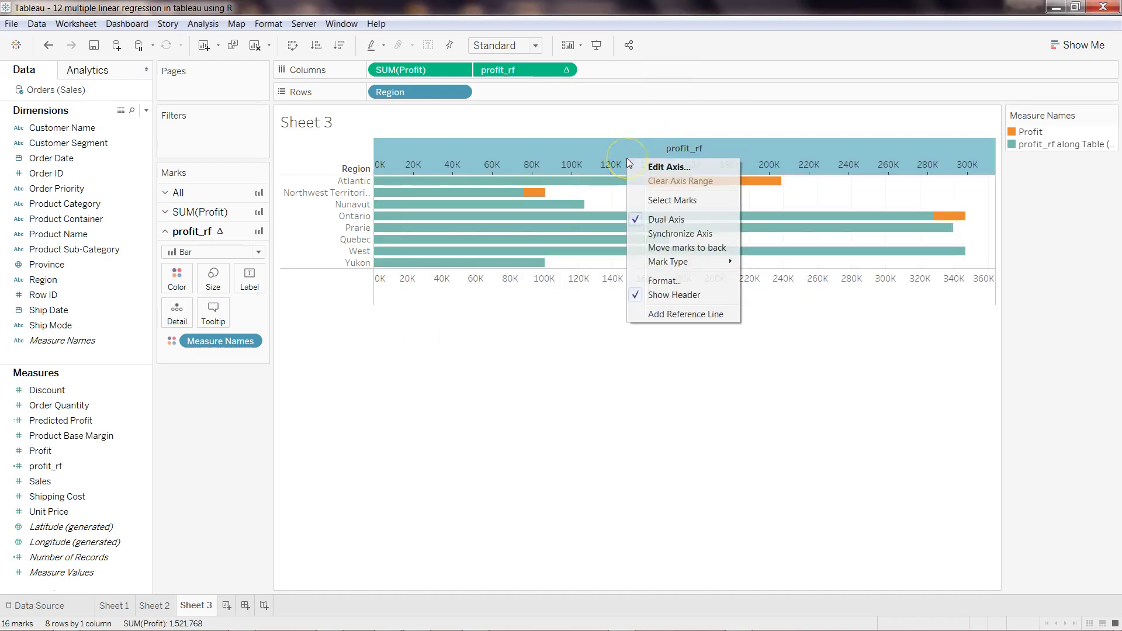
{"action": "left_click", "coordinate": [655, 235]}
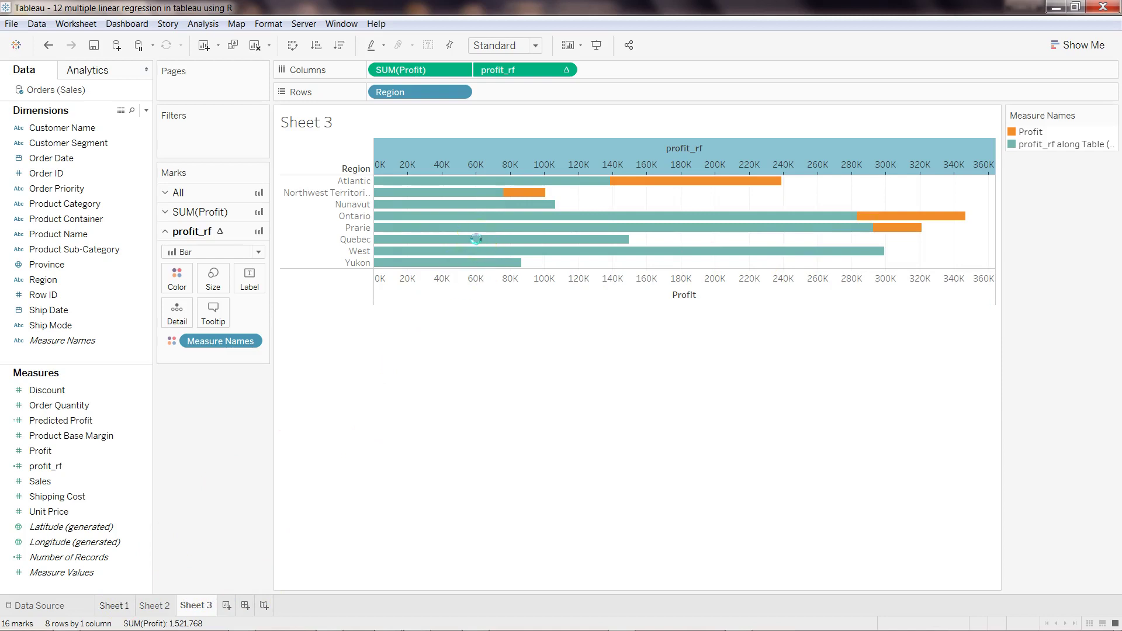
- After checking Sheet 1's Predicted Profit chart, change Sheet 3's profit_rf mark type from Bar to Shape
{"action": "left_click", "coordinate": [113, 605]}
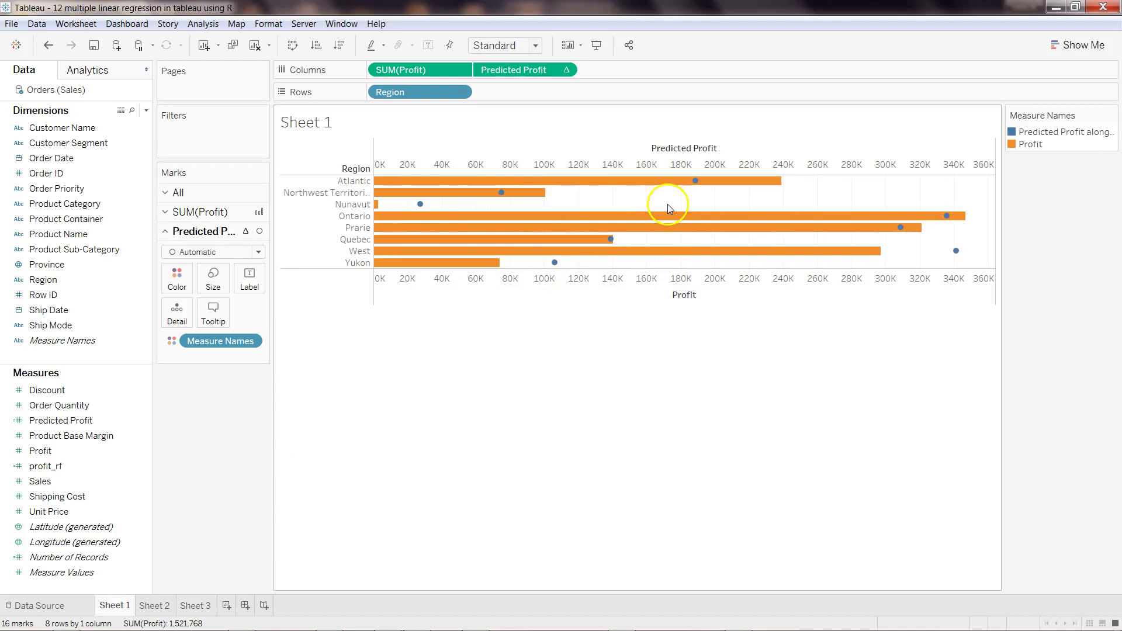
{"action": "mouse_move", "coordinate": [697, 185]}
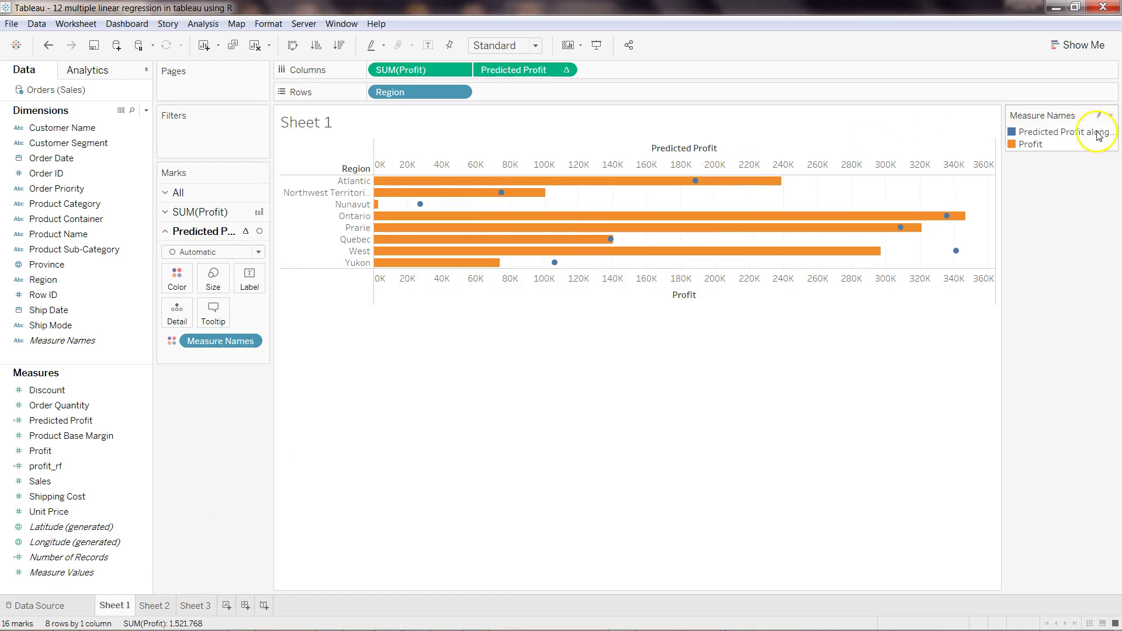
{"action": "left_click", "coordinate": [195, 605]}
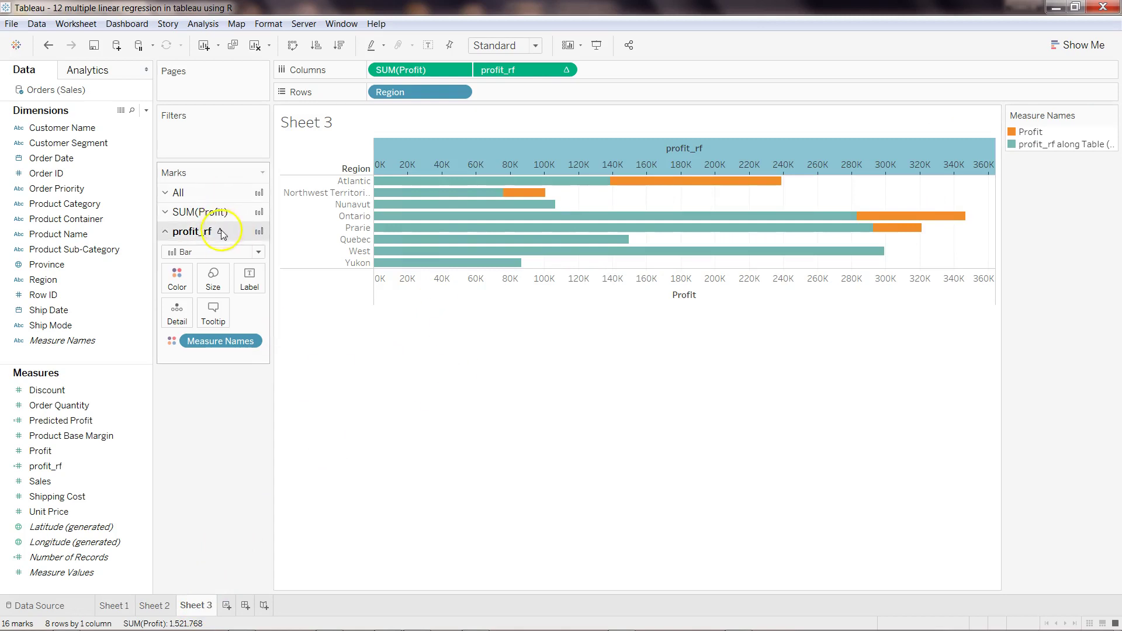
{"action": "left_click", "coordinate": [224, 257]}
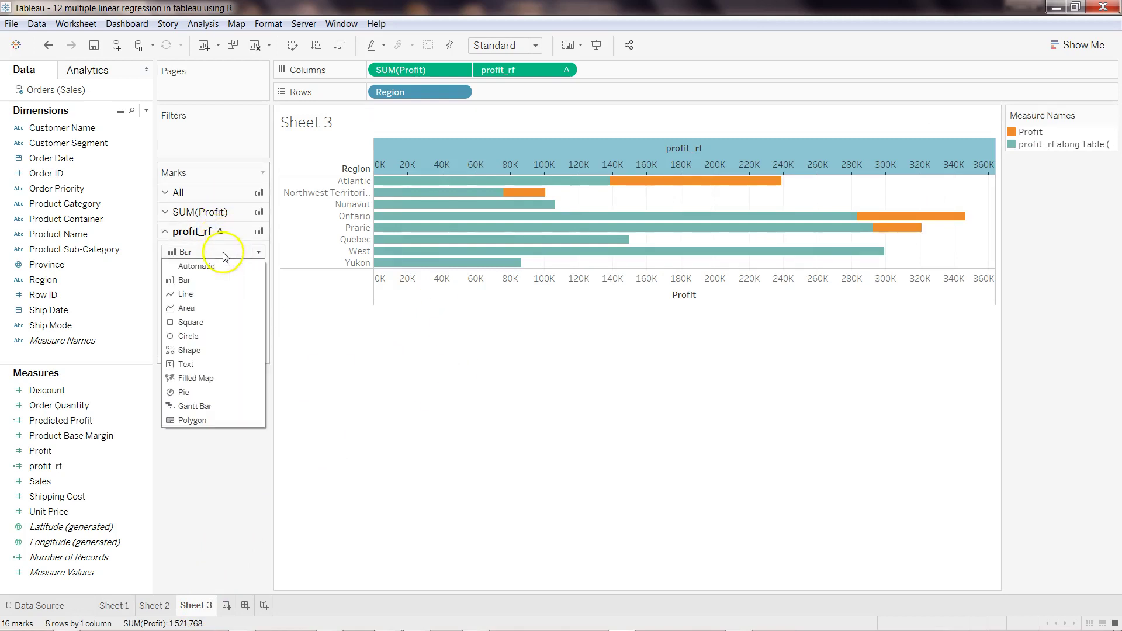
{"action": "left_click", "coordinate": [221, 349]}
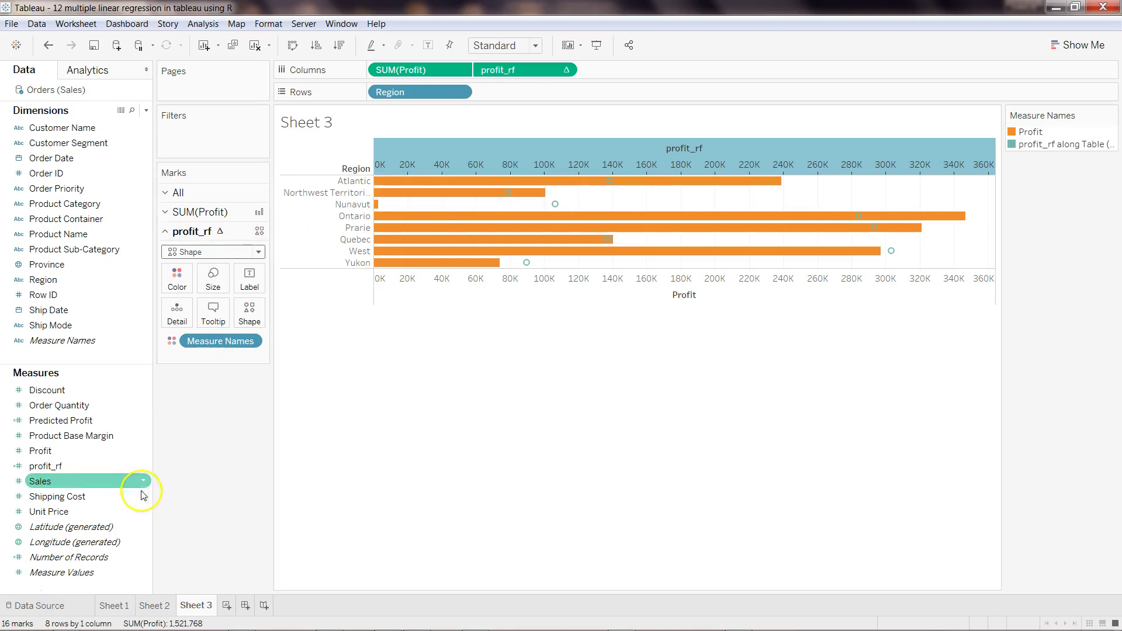
- Edit the profit_rf calculation and highlight its randomForest call and the profit target variable
{"action": "left_click", "coordinate": [143, 466]}
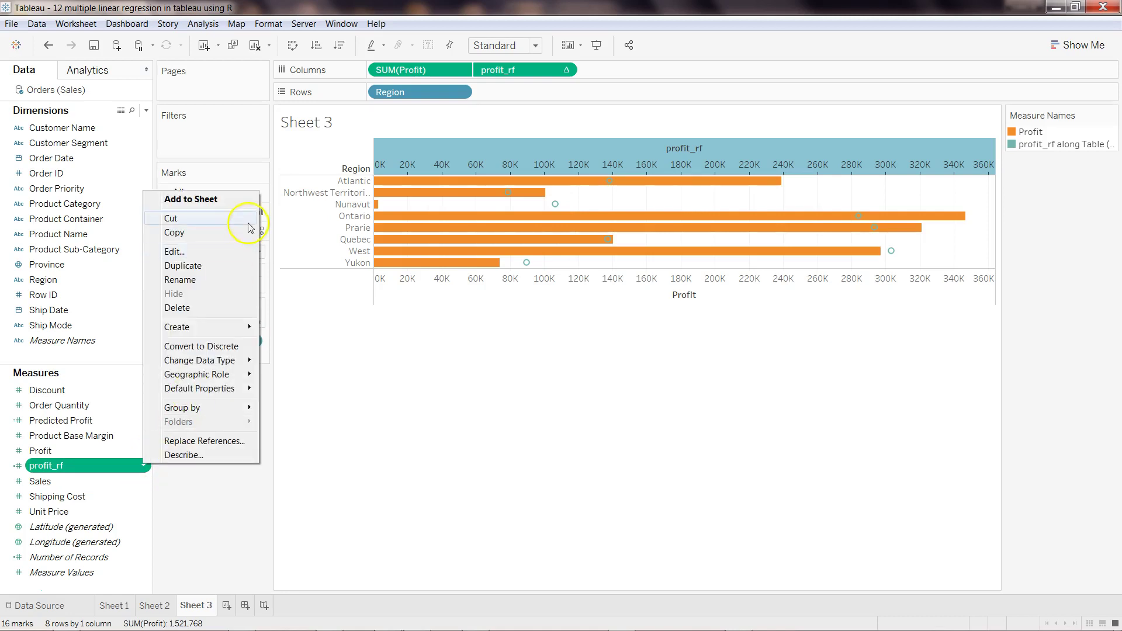
{"action": "left_click", "coordinate": [233, 253]}
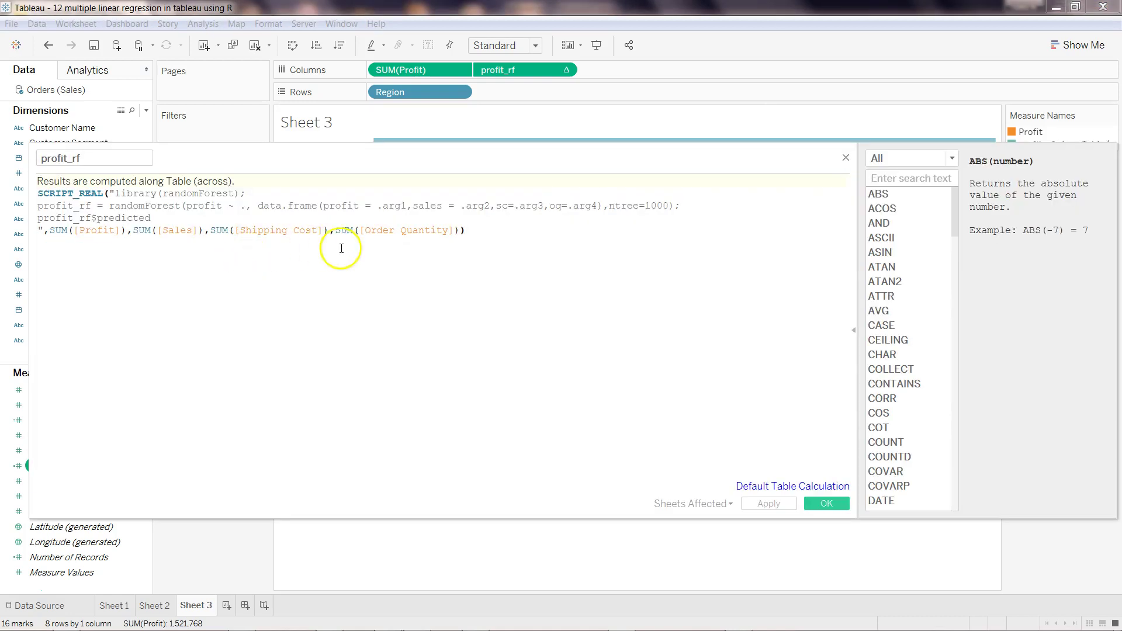
{"action": "left_click_drag", "start_coordinate": [133, 206], "coordinate": [179, 209]}
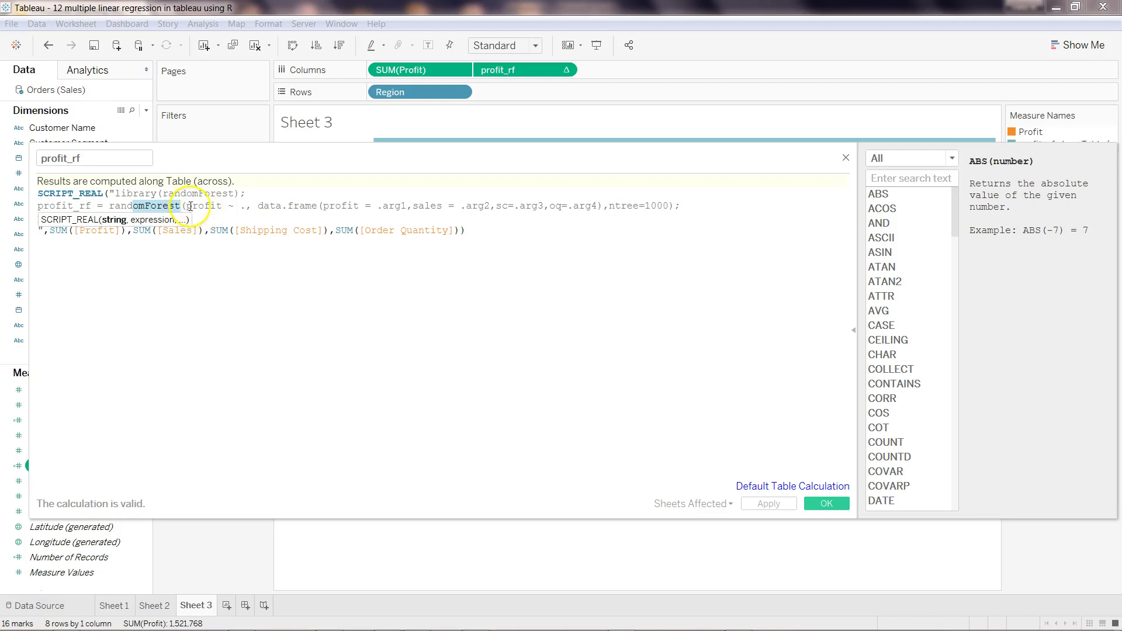
{"action": "left_click_drag", "start_coordinate": [193, 206], "coordinate": [216, 209]}
{"action": "left_click", "coordinate": [218, 208]}
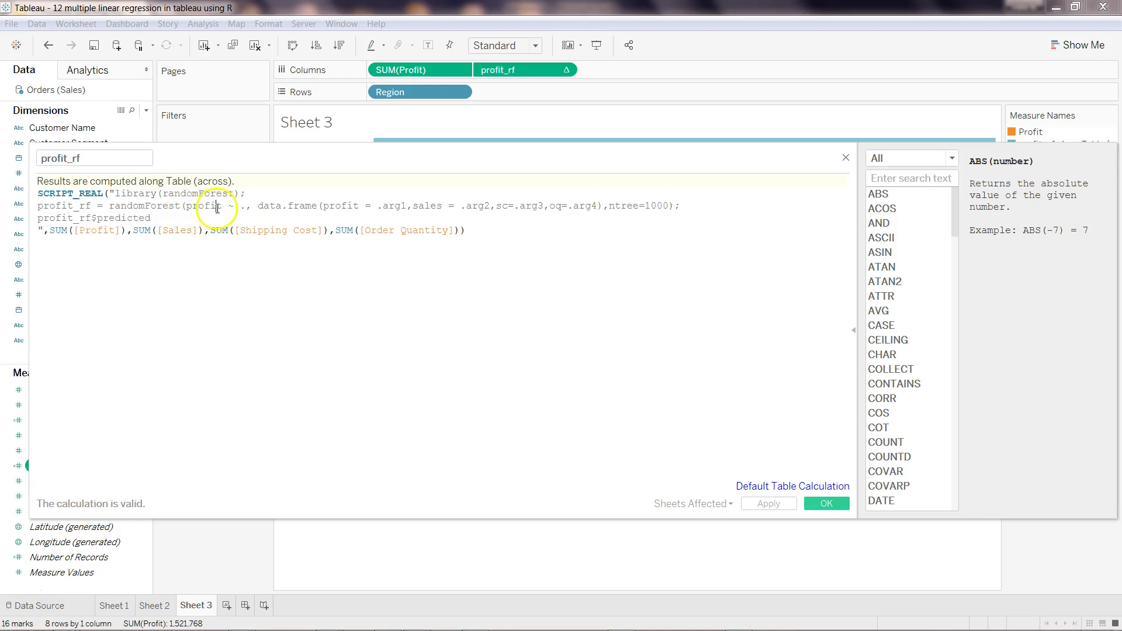